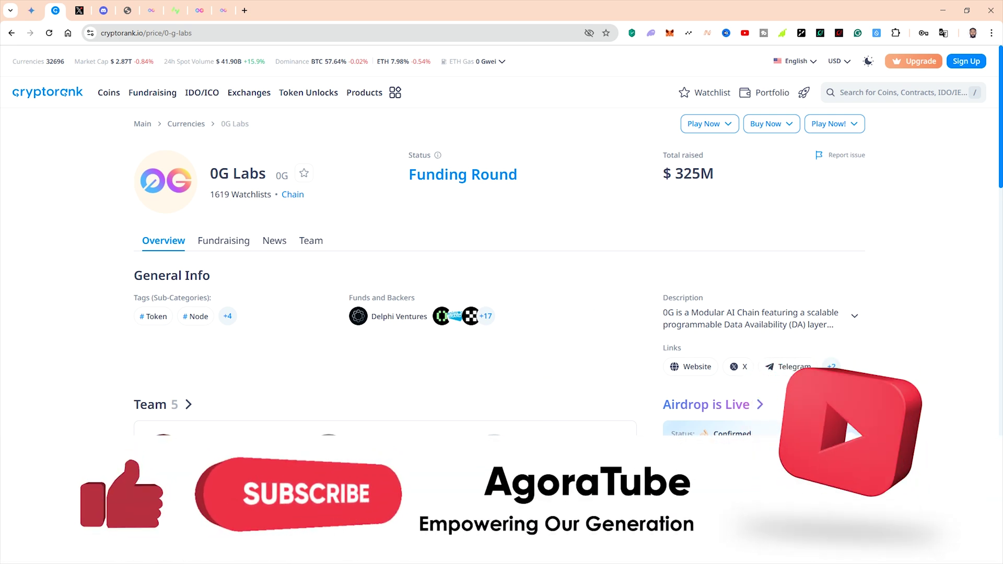
Switch to Telegram and read the latest posts in the AgoraTube channel, including the pinned warning message.
click(525, 558)
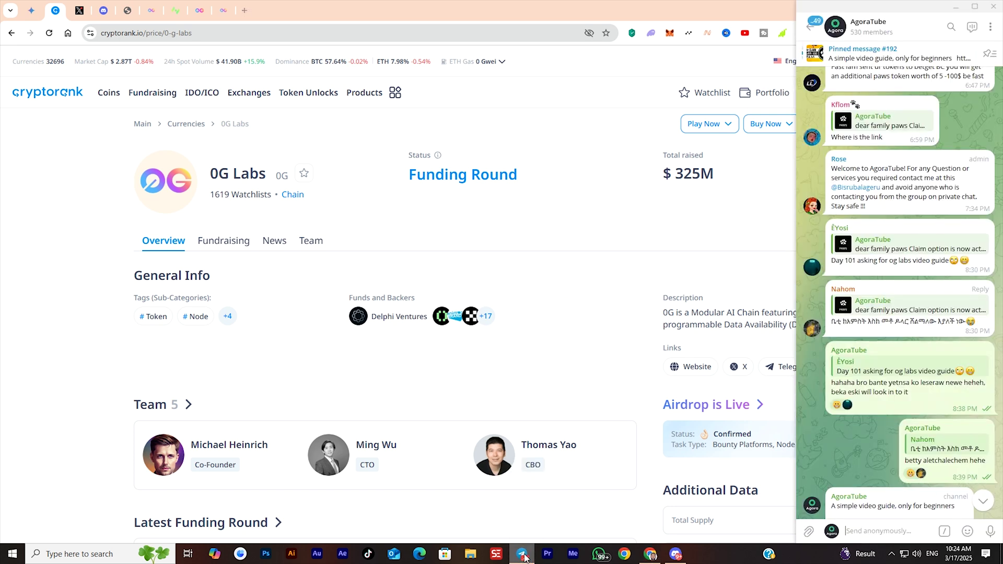
click(814, 25)
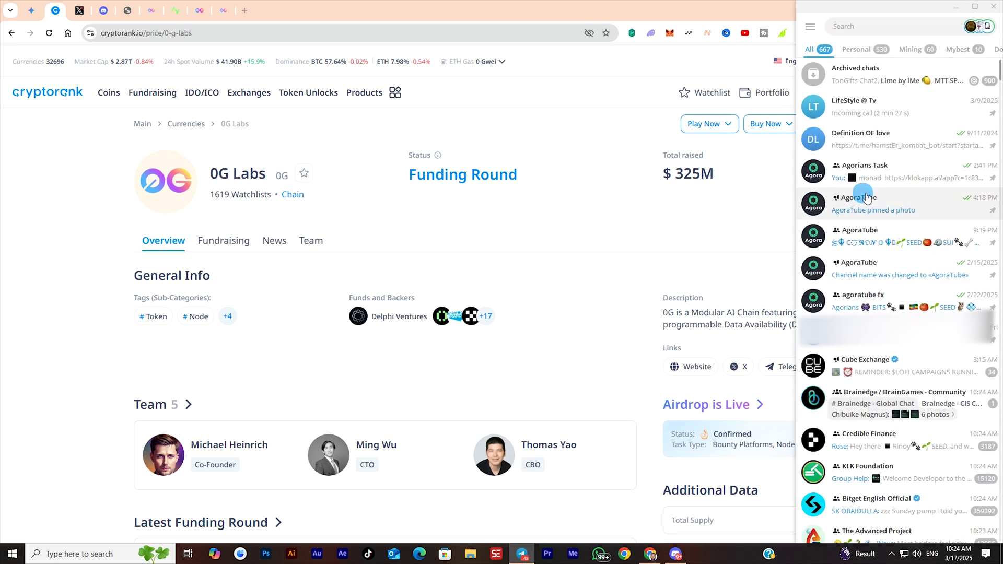
click(862, 194)
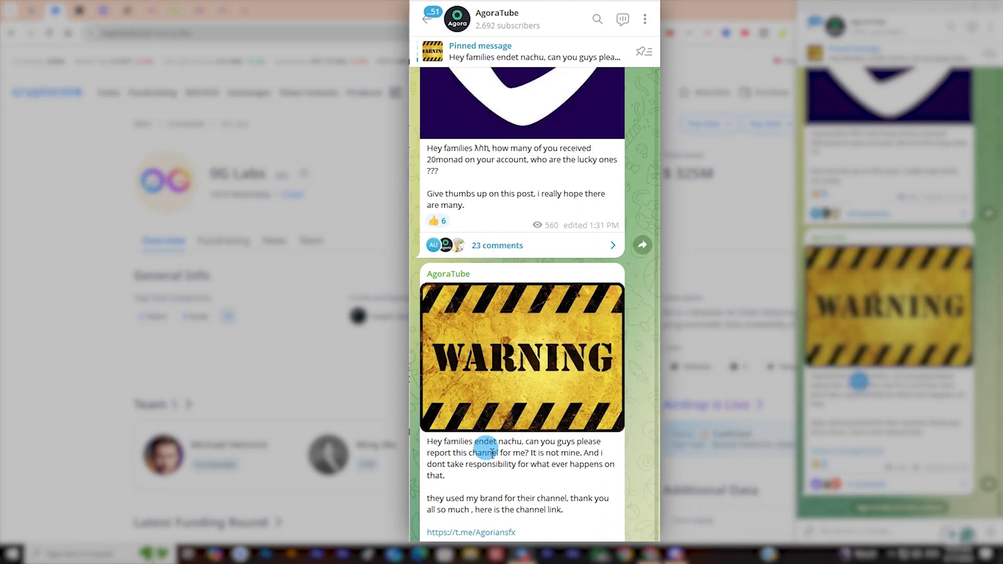
scroll(858, 382, up, 3)
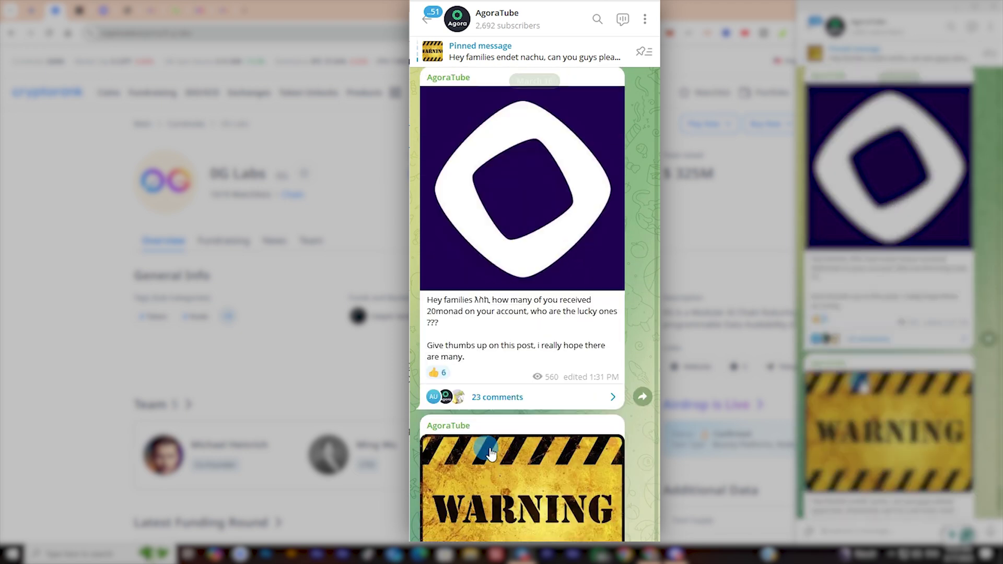
scroll(862, 386, down, 3)
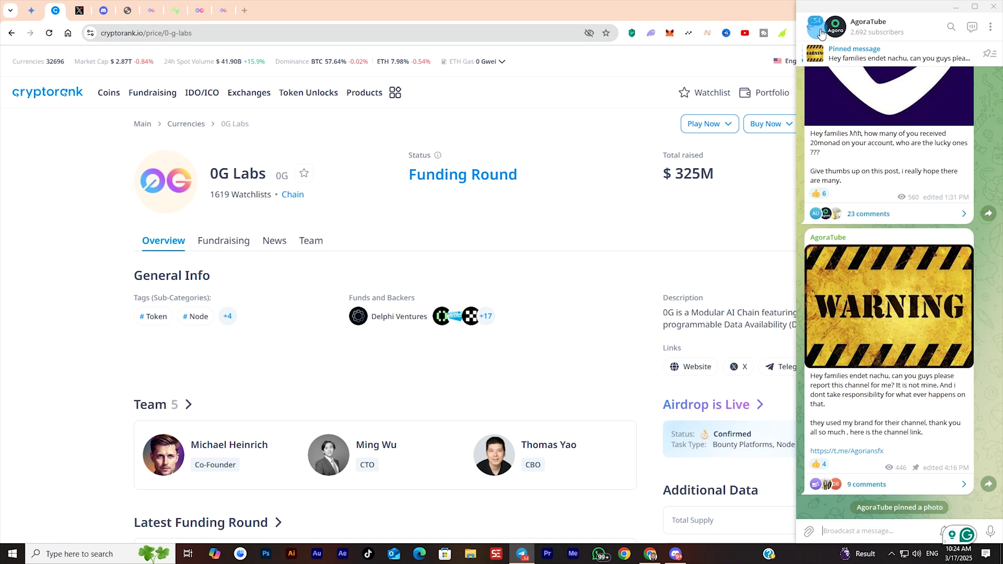
Open the AgoraTube group chat and react with a heart to the message asking for the og labs video guide.
click(816, 27)
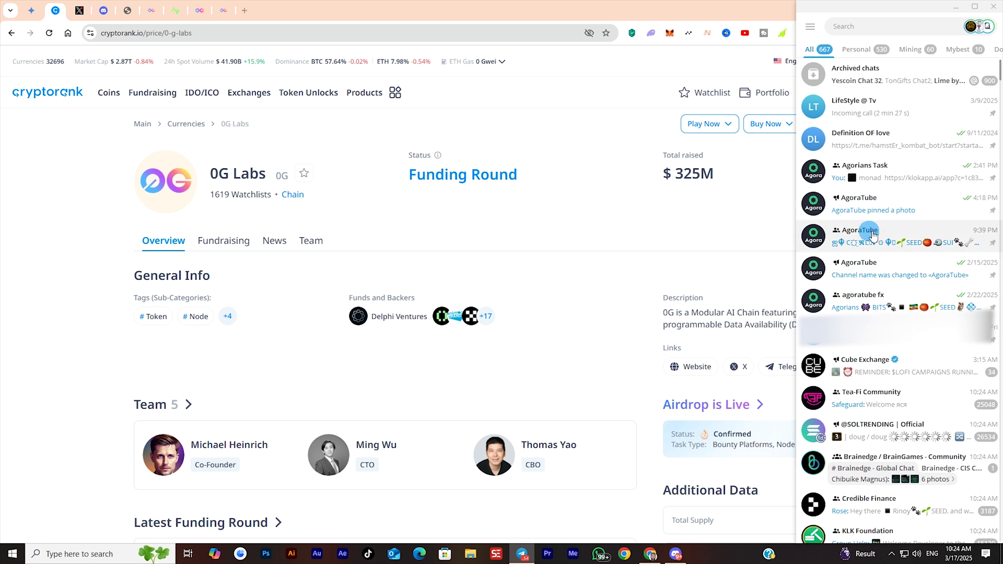
click(839, 206)
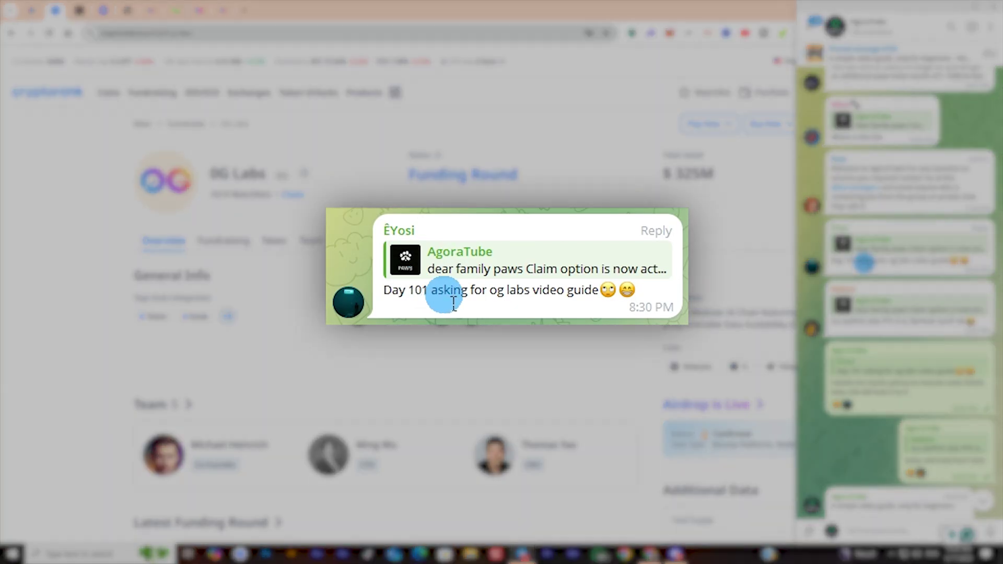
double_click(865, 262)
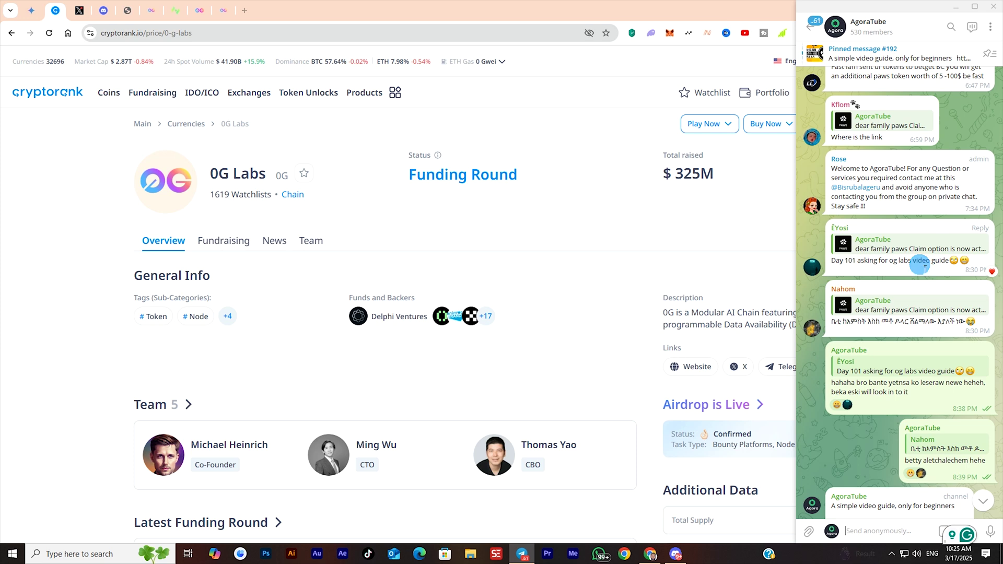
Return to the browser and review 0G Labs' team and funding on CryptoRank, plus the project's X profile.
click(465, 202)
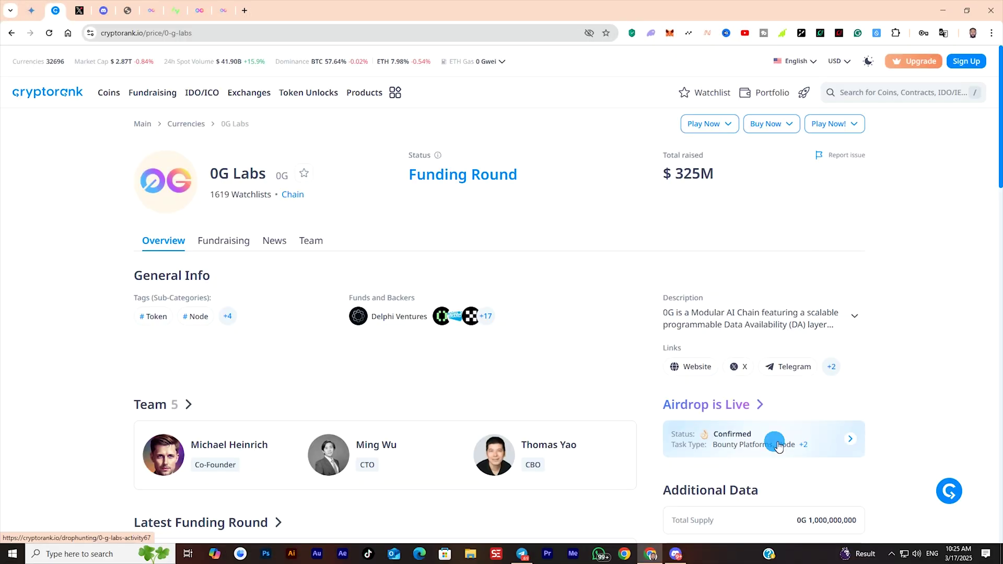
scroll(526, 266, down, 7)
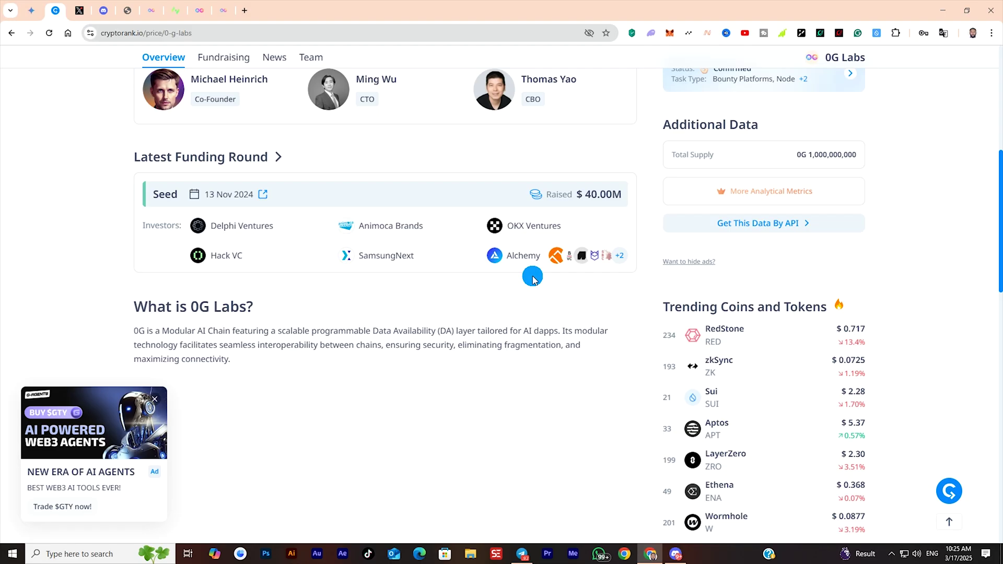
scroll(533, 279, up, 5)
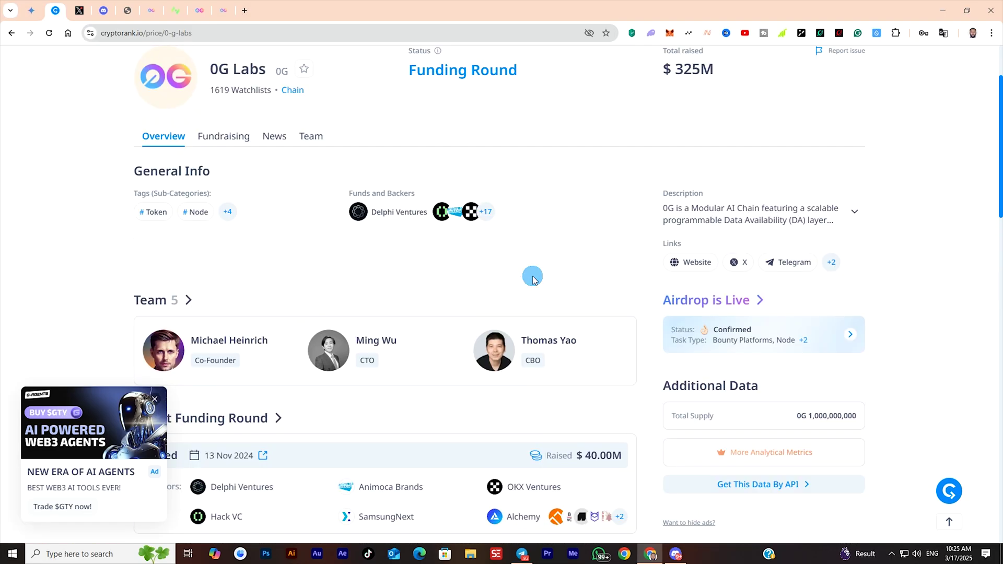
click(92, 17)
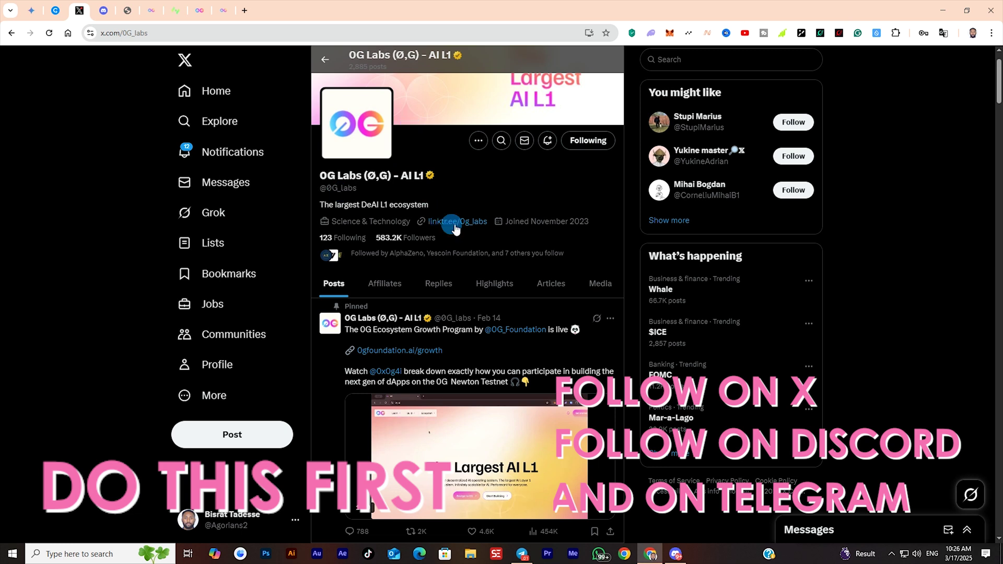
scroll(528, 230, up, 1)
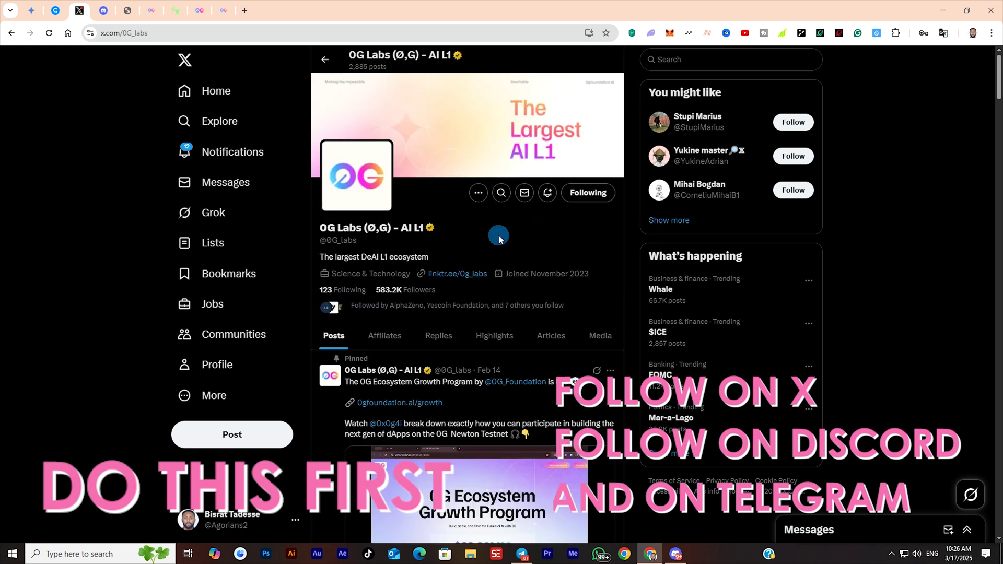
Continue with the 0G Discord invite, switch to the Discord app and accept the invitation to join the server.
click(104, 11)
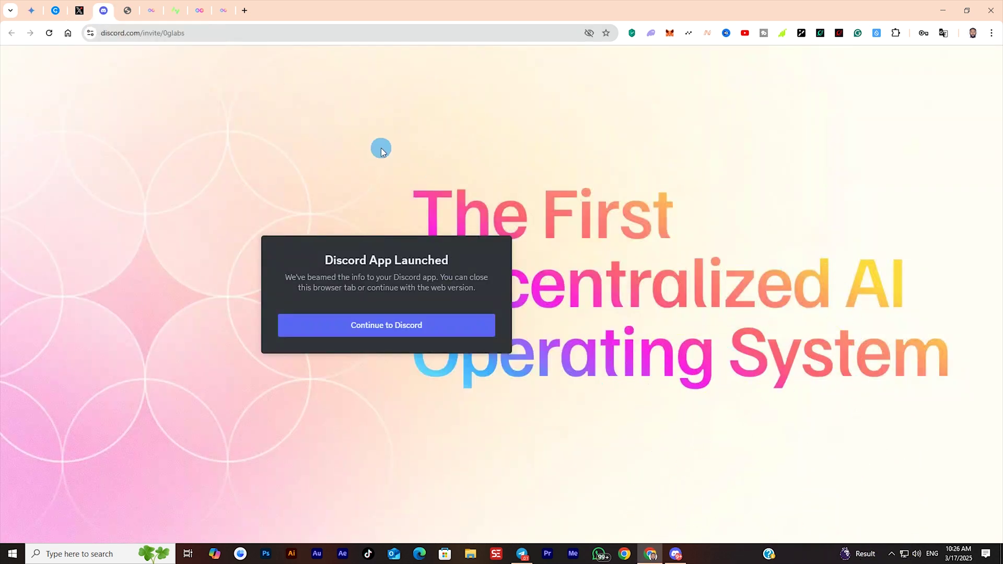
click(418, 324)
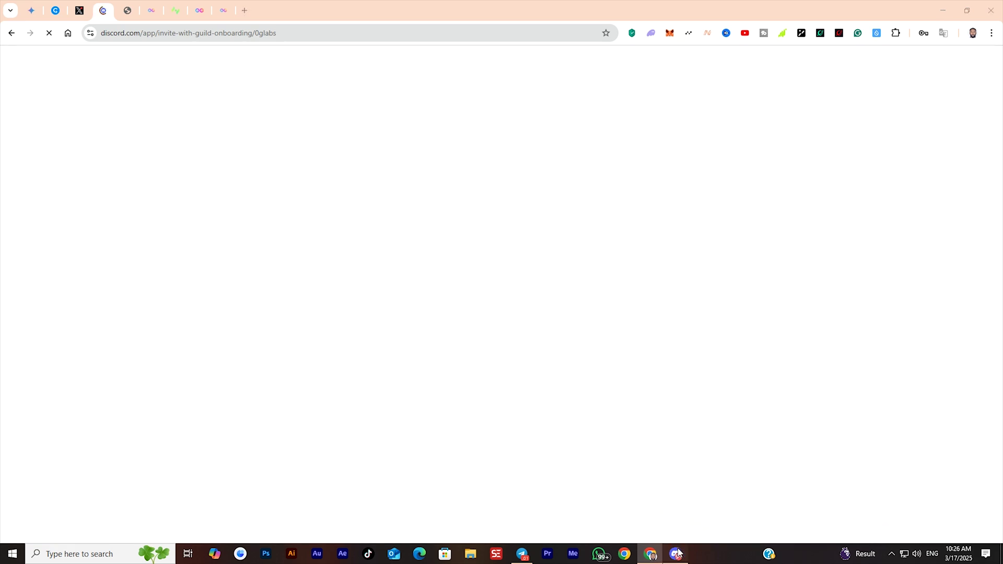
click(677, 553)
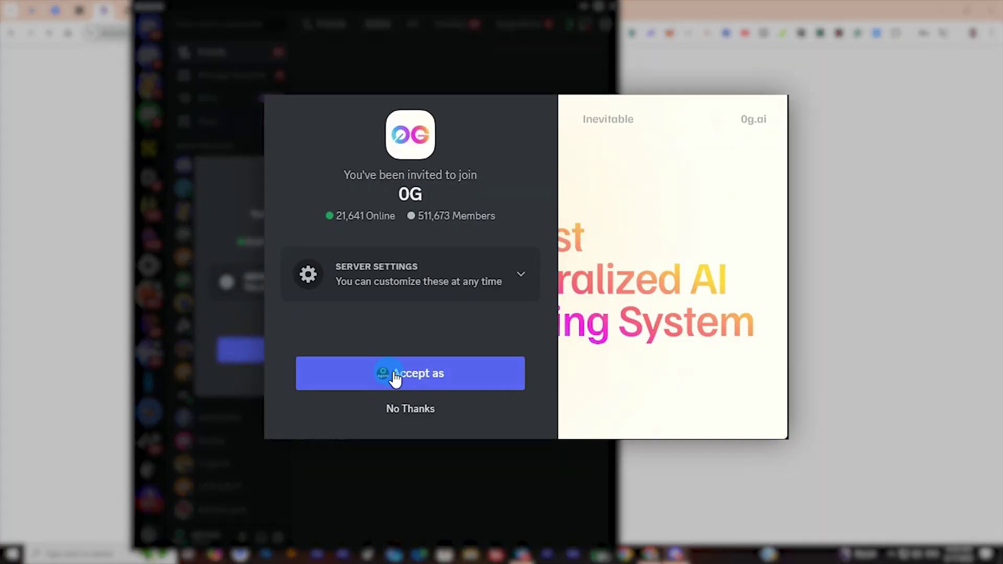
click(286, 351)
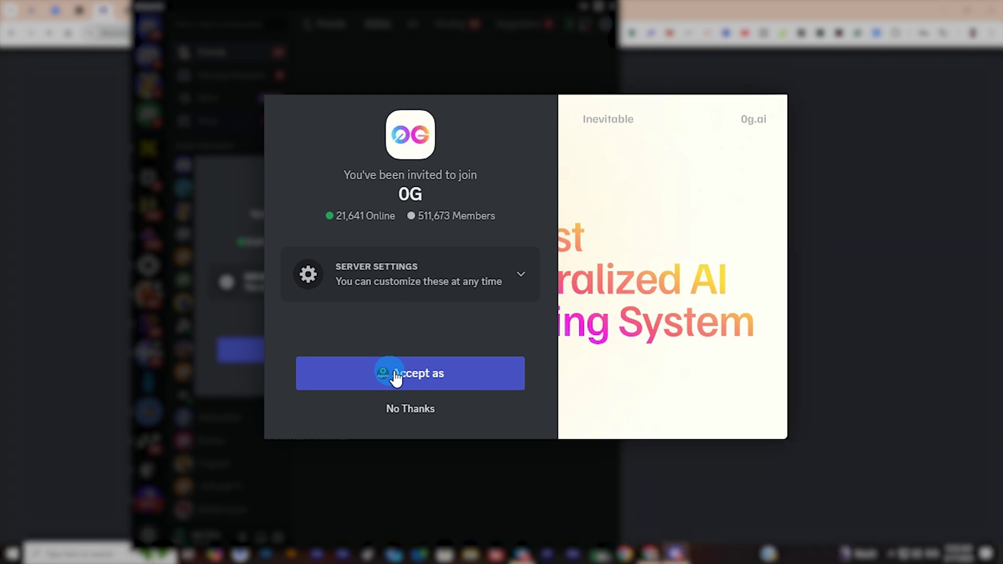
click(395, 374)
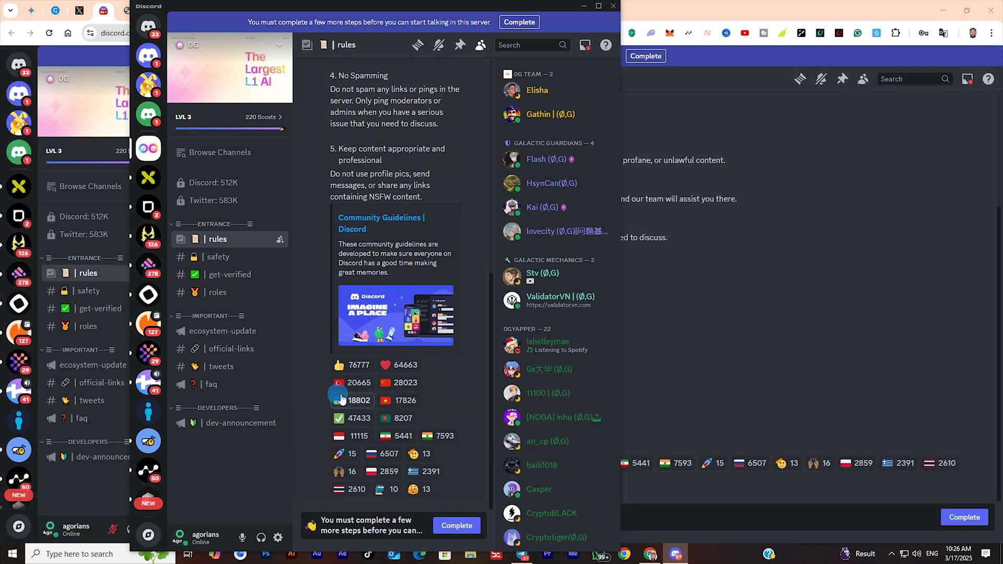
Complete the 0G server's required steps by agreeing to its rules.
click(301, 322)
click(457, 526)
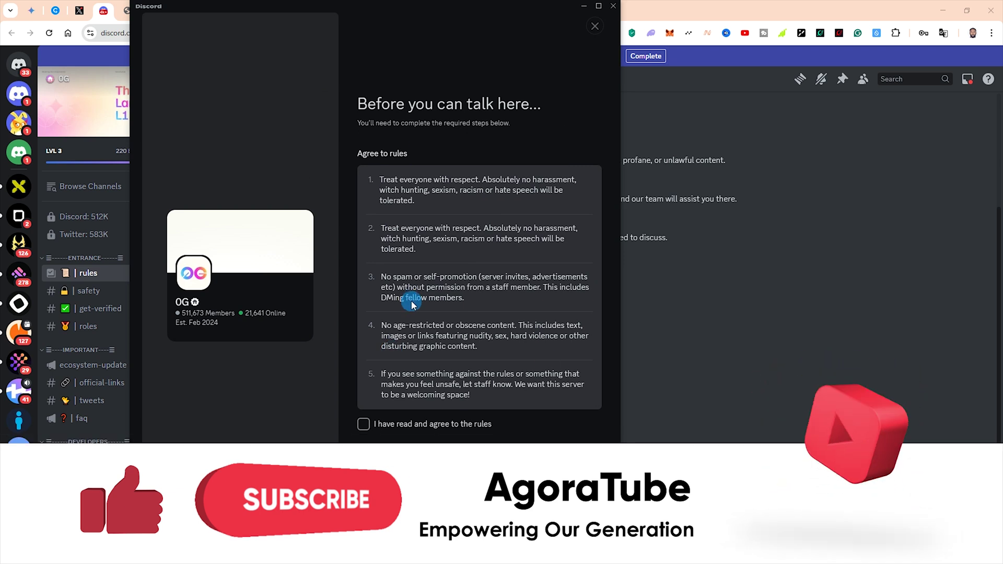
click(362, 425)
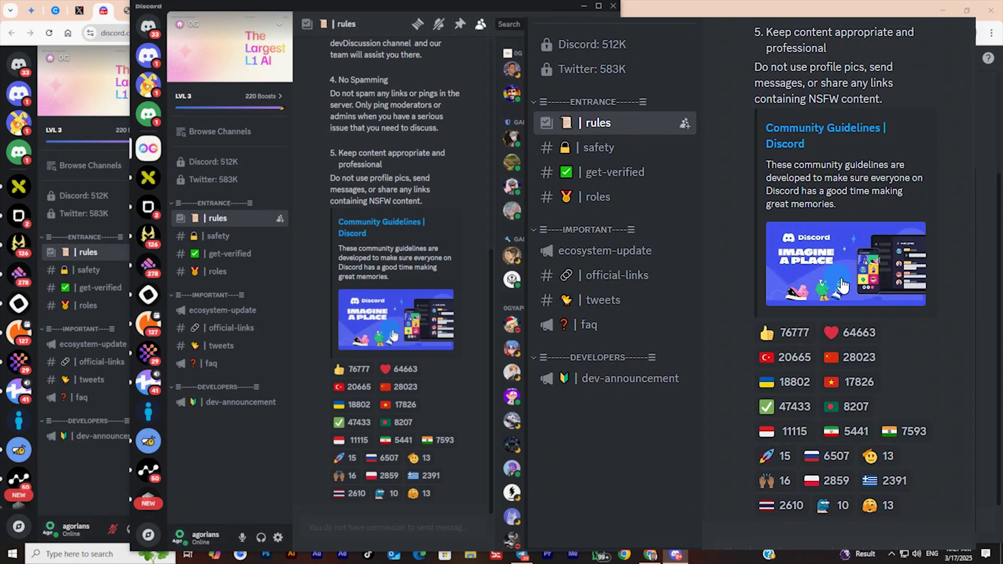
Start the verification in the get-verified channel and proceed past the DM instructions to the human check.
click(631, 175)
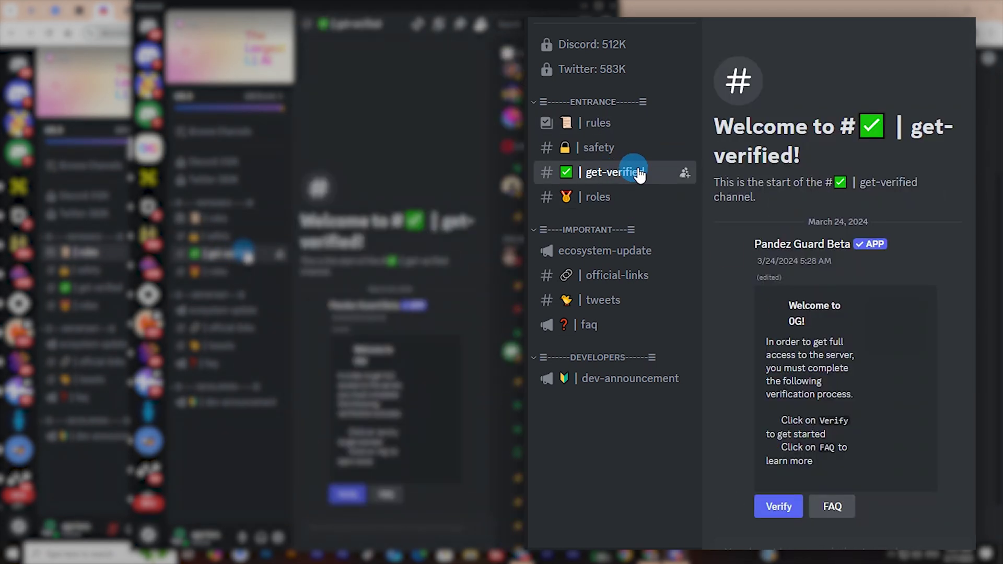
click(794, 512)
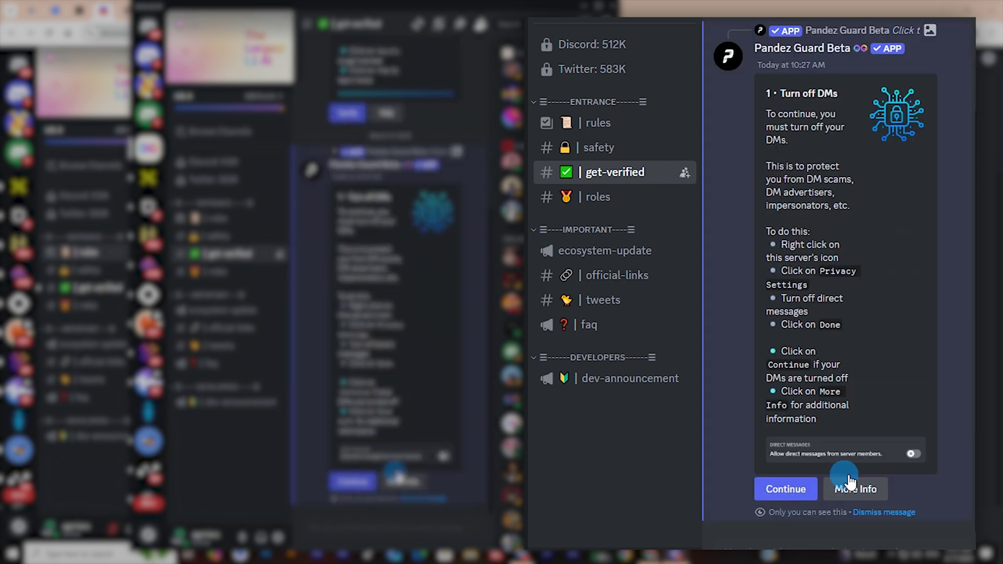
click(802, 491)
click(803, 493)
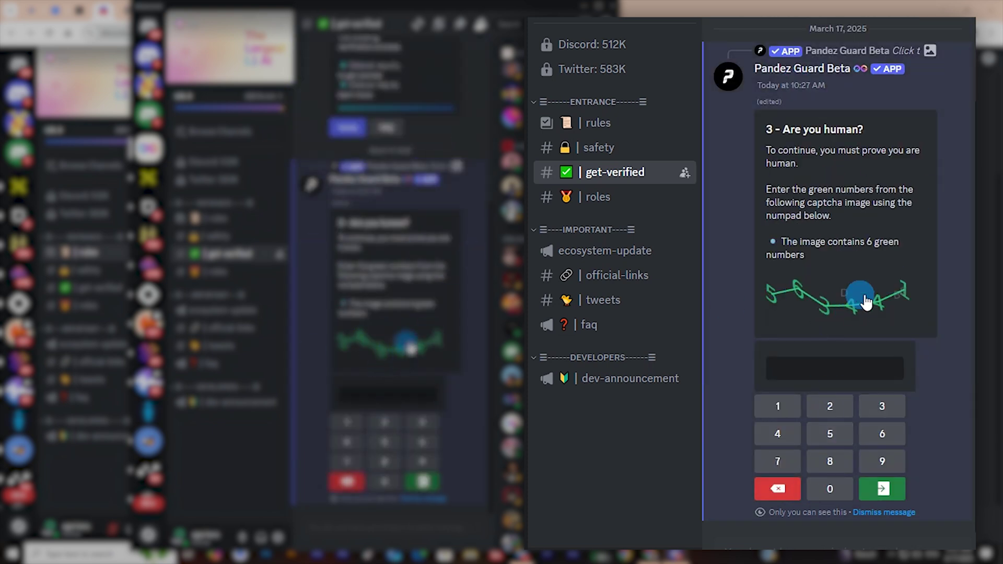
Enter the six green captcha digits on the numpad and submit them to finish the server verification.
click(830, 433)
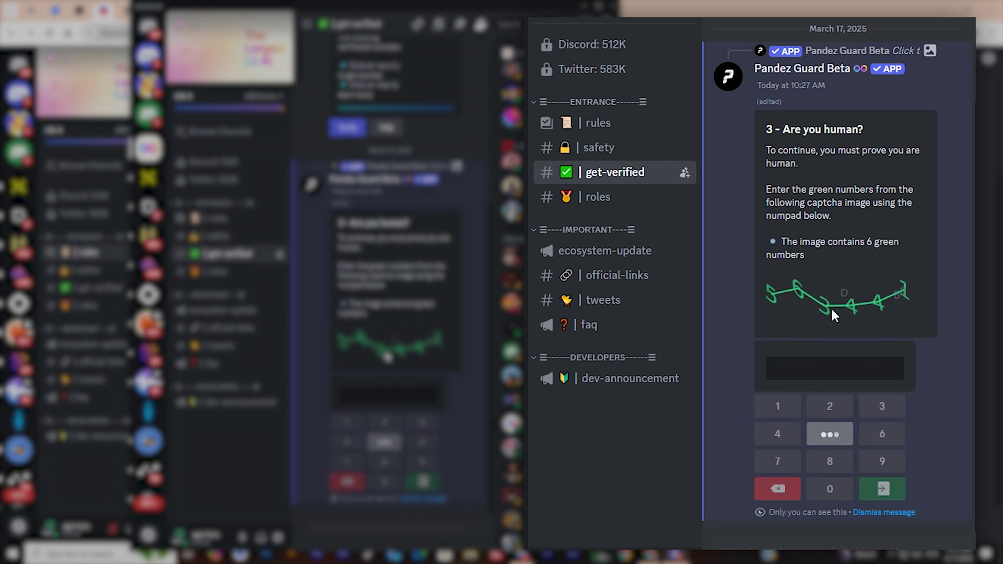
click(882, 433)
click(882, 406)
click(778, 434)
click(778, 434)
click(778, 406)
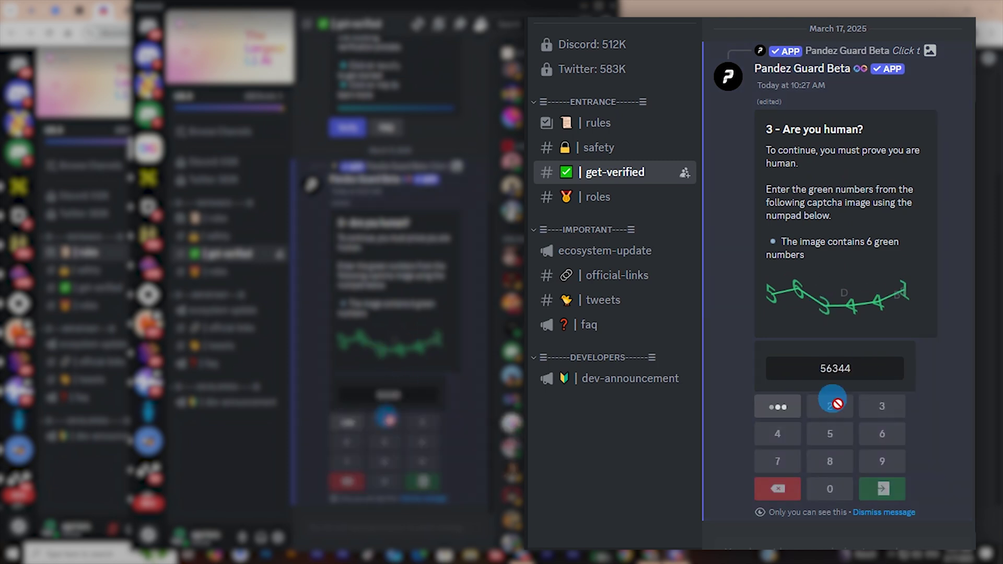
click(882, 489)
double_click(842, 412)
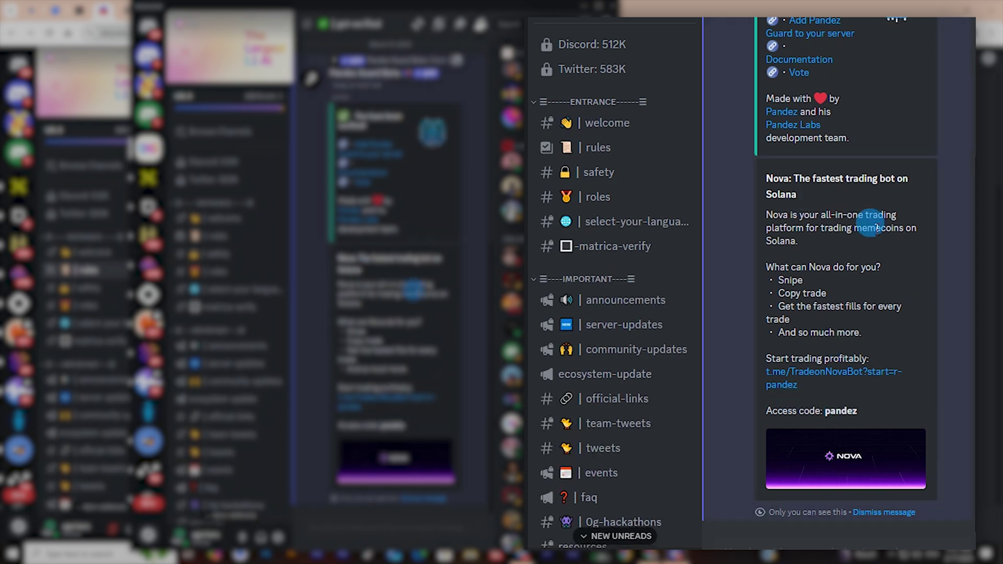
scroll(630, 412, down, 2)
scroll(627, 419, up, 2)
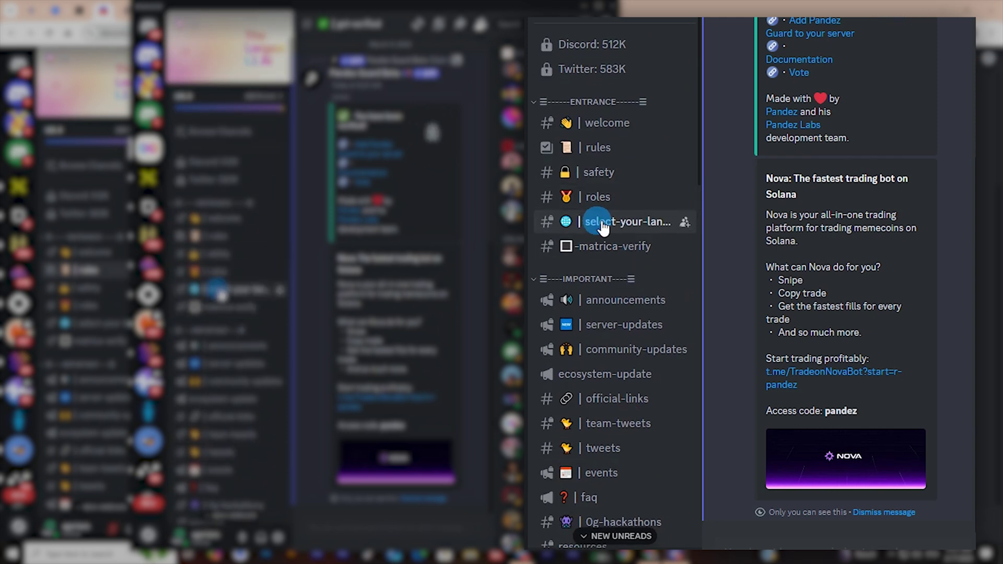
click(600, 149)
click(597, 200)
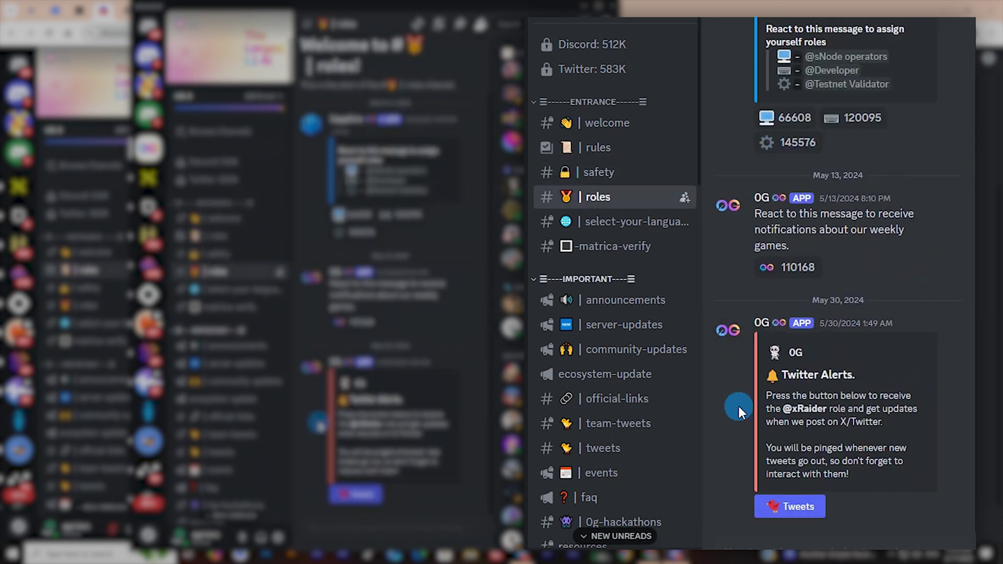
click(910, 449)
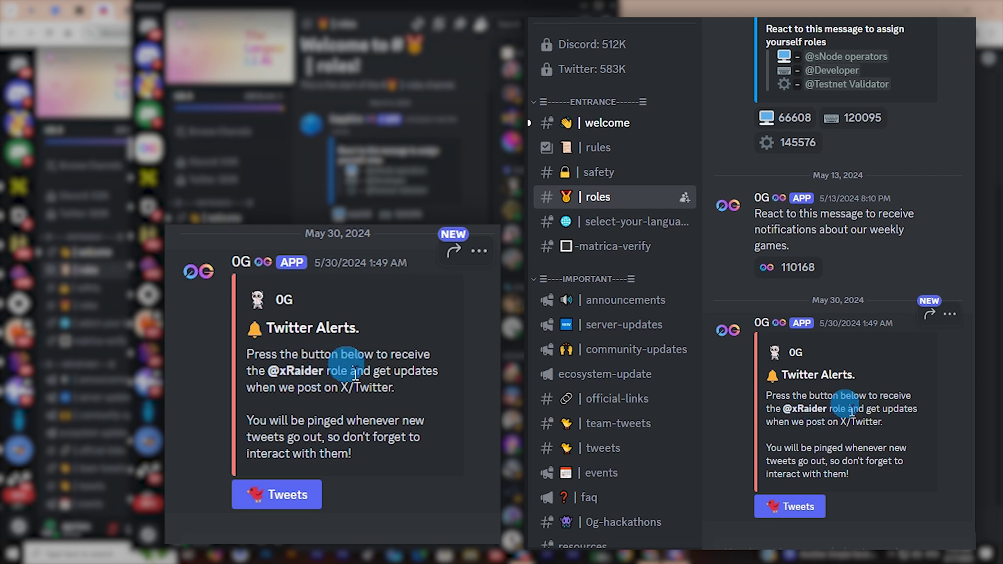
click(281, 500)
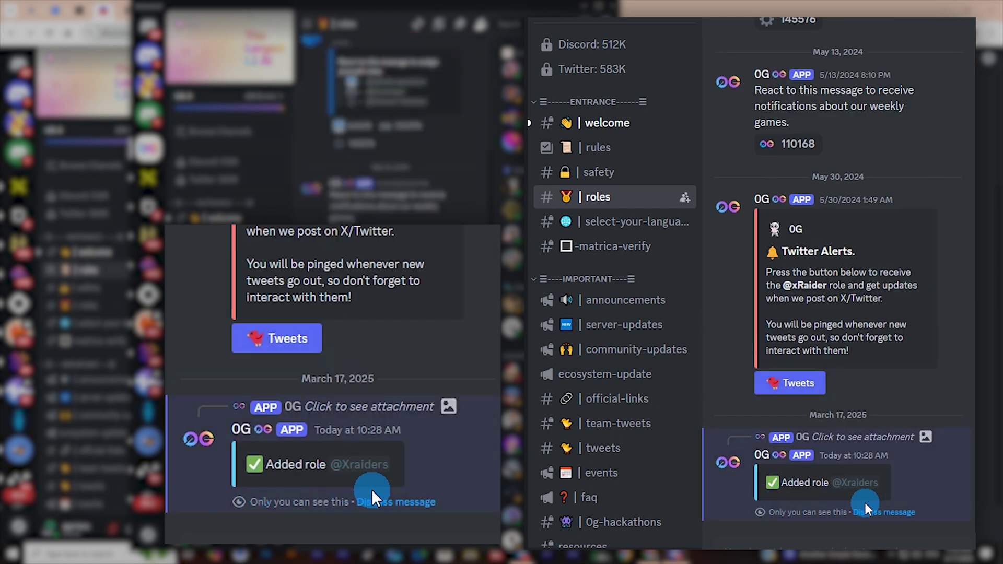
click(364, 478)
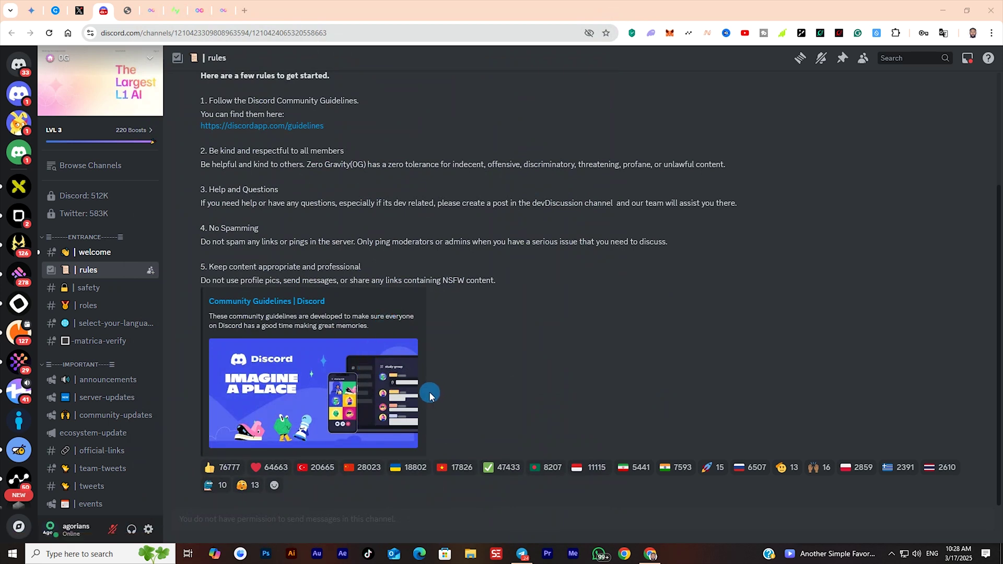
Open the 0G official channel in Telegram from its t.me/web3_0glabs page and join it.
click(127, 12)
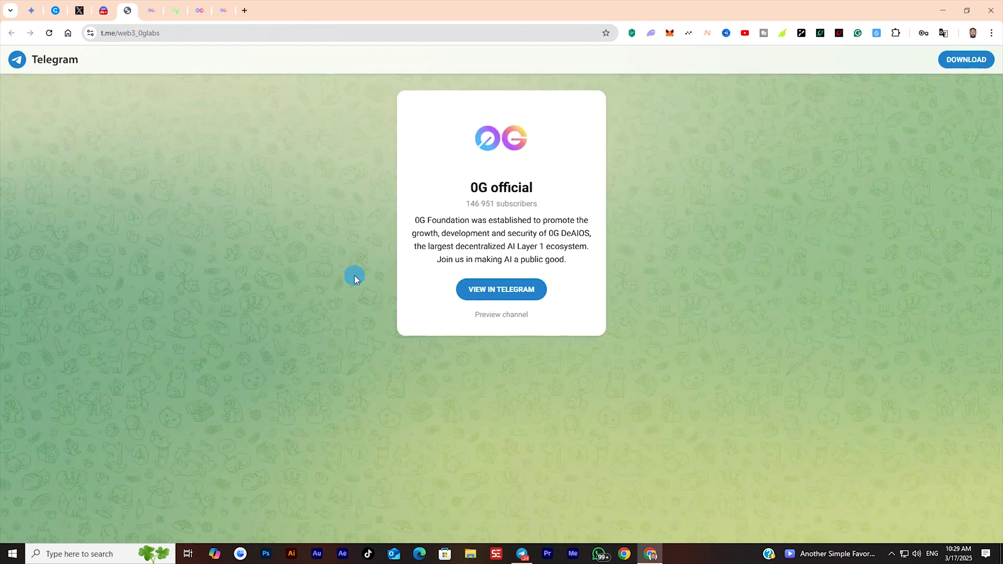
click(489, 295)
click(491, 291)
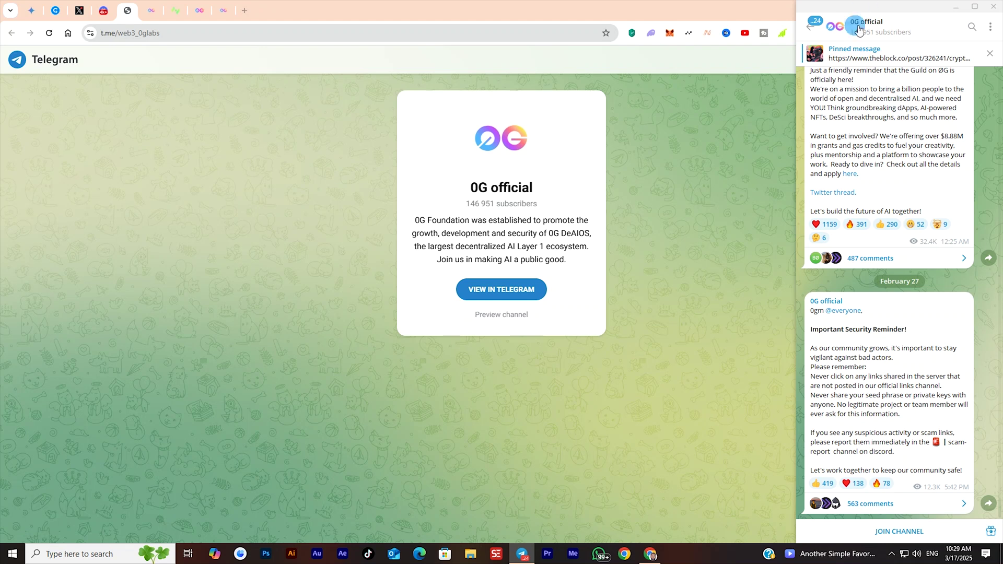
click(881, 538)
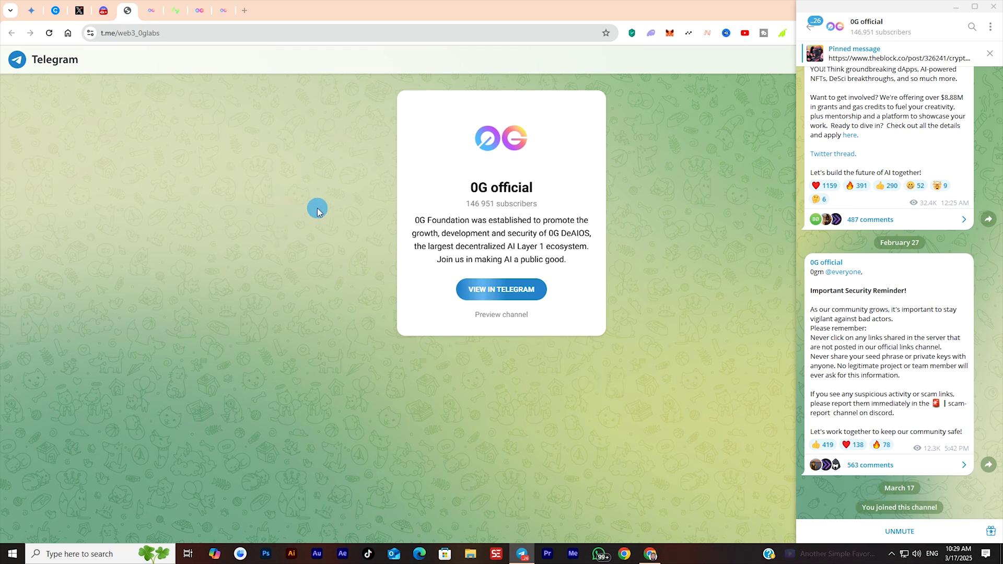
Open the 0G Testnet Faucet page and copy the Account 1 address from the MetaMask wallet.
click(151, 11)
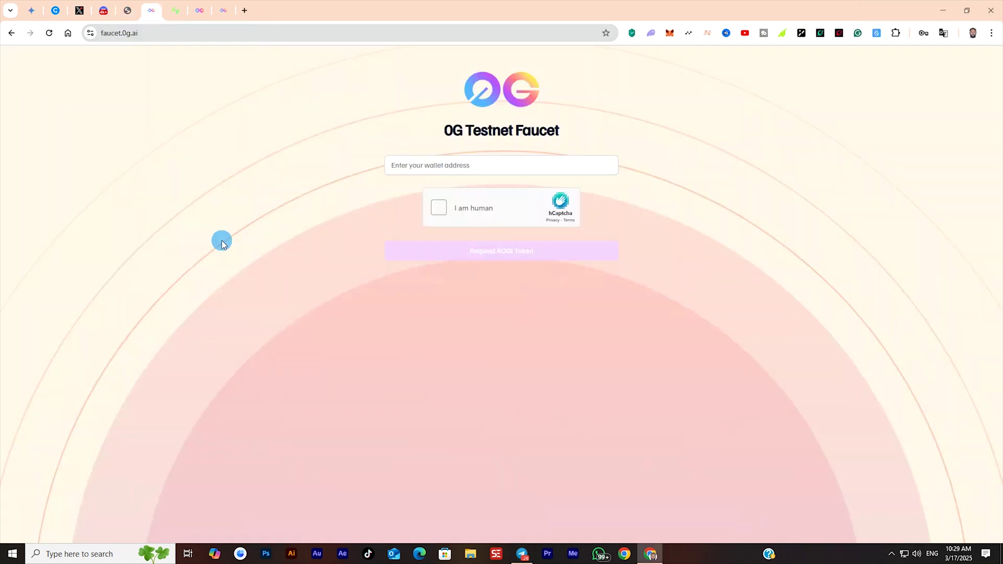
click(442, 174)
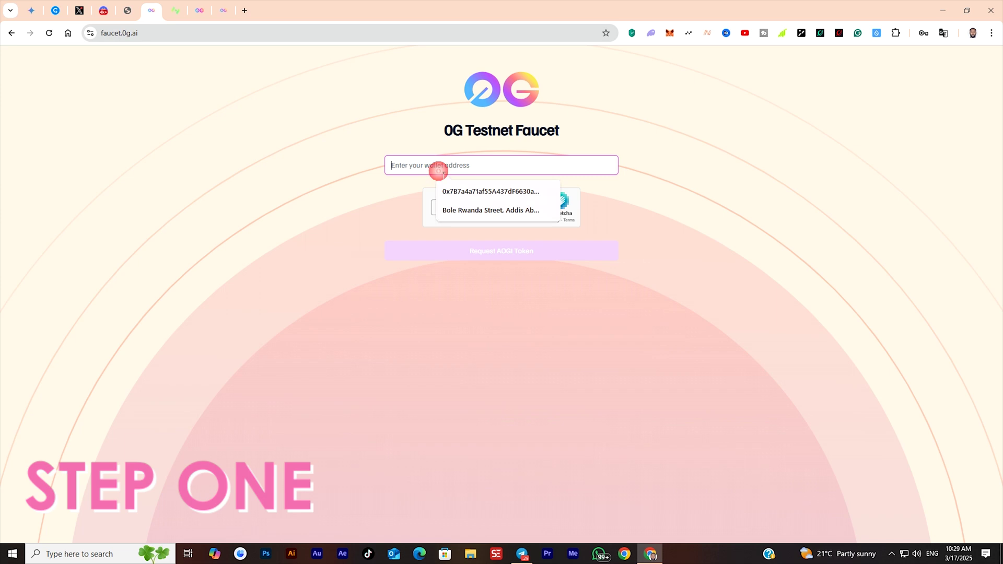
click(374, 225)
click(528, 206)
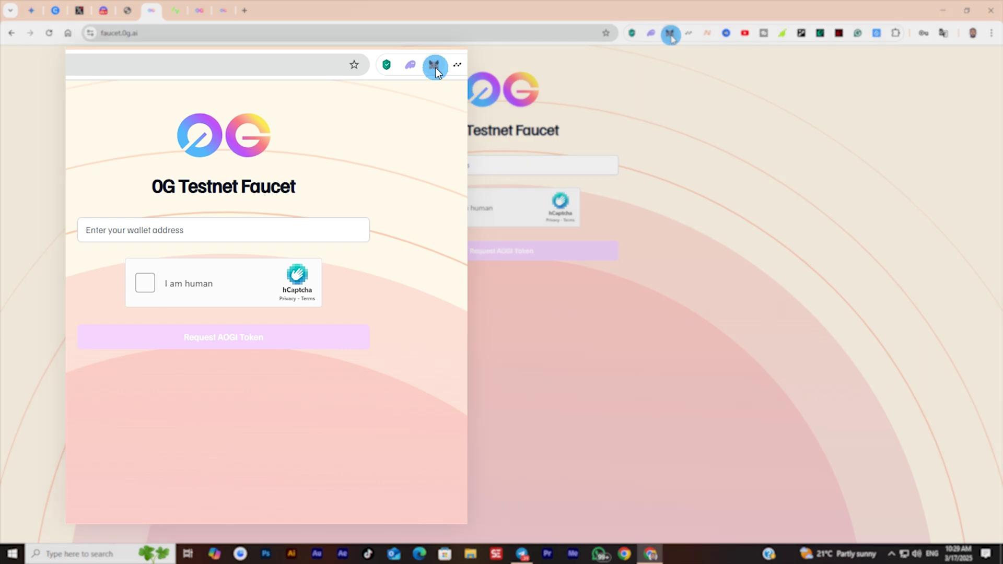
click(671, 36)
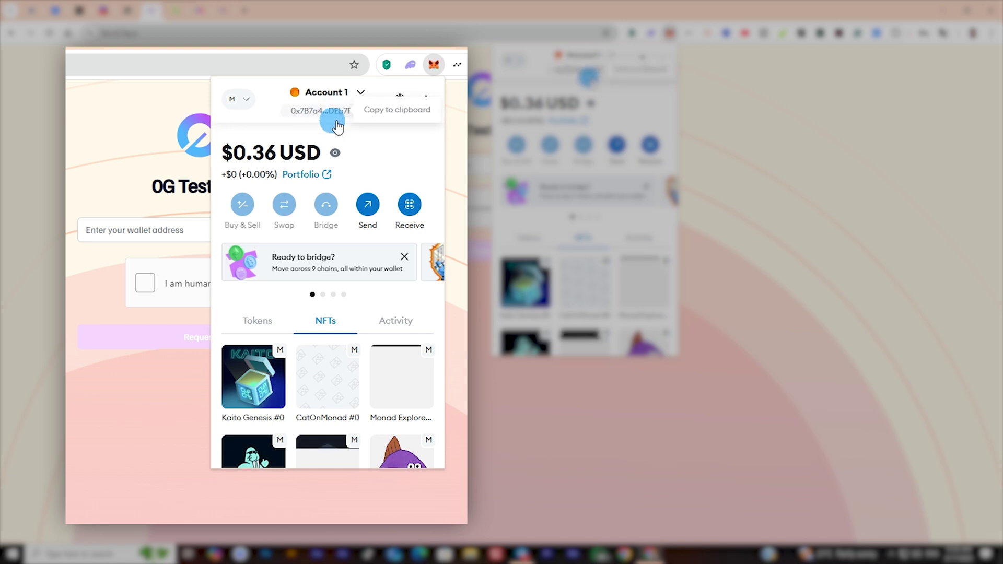
click(361, 114)
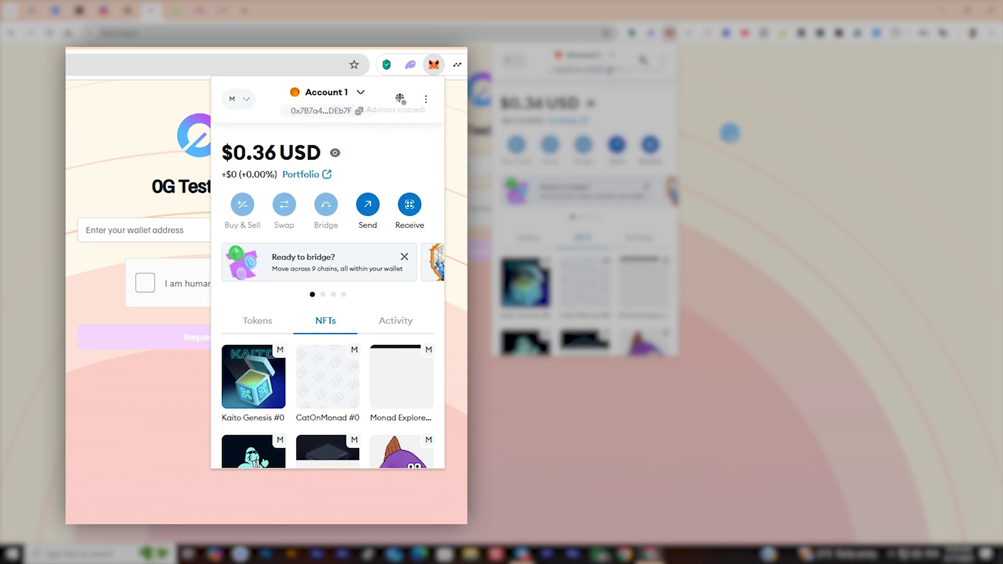
Paste the copied MetaMask address as the wallet address on the 0G Testnet Faucet.
click(457, 183)
click(135, 235)
right_click(117, 233)
click(137, 357)
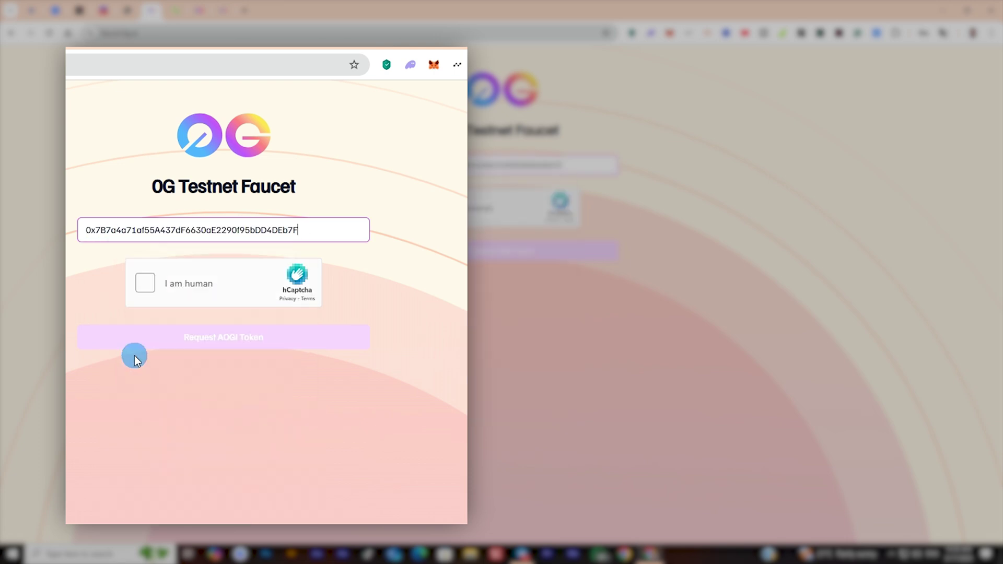
click(446, 354)
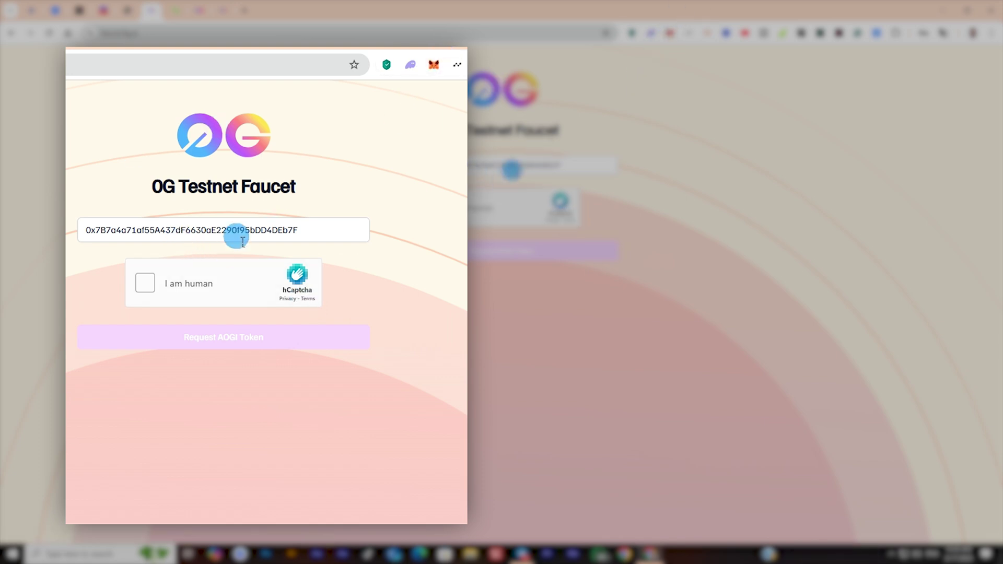
Start the faucet's human check, select the three bear images and advance to the second round.
click(145, 285)
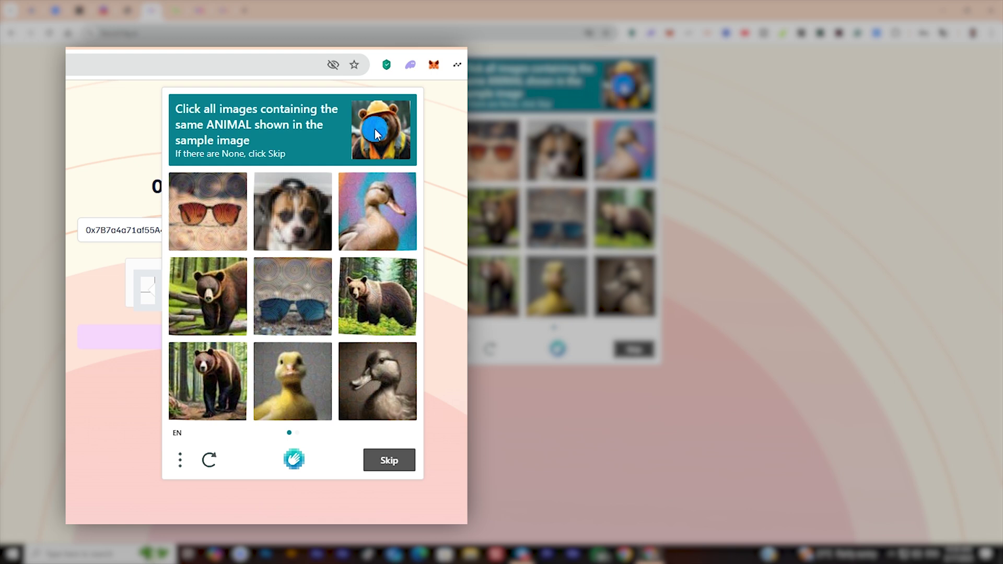
click(230, 277)
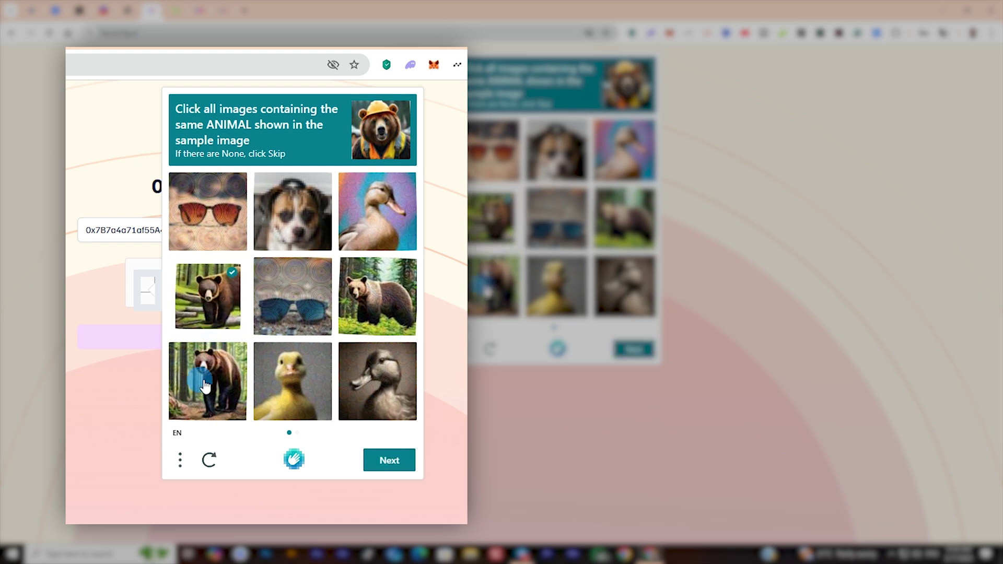
click(205, 386)
click(397, 293)
click(394, 461)
Verify the second captcha round with its two bear images, request the AOGI token and close the result dialog.
click(359, 311)
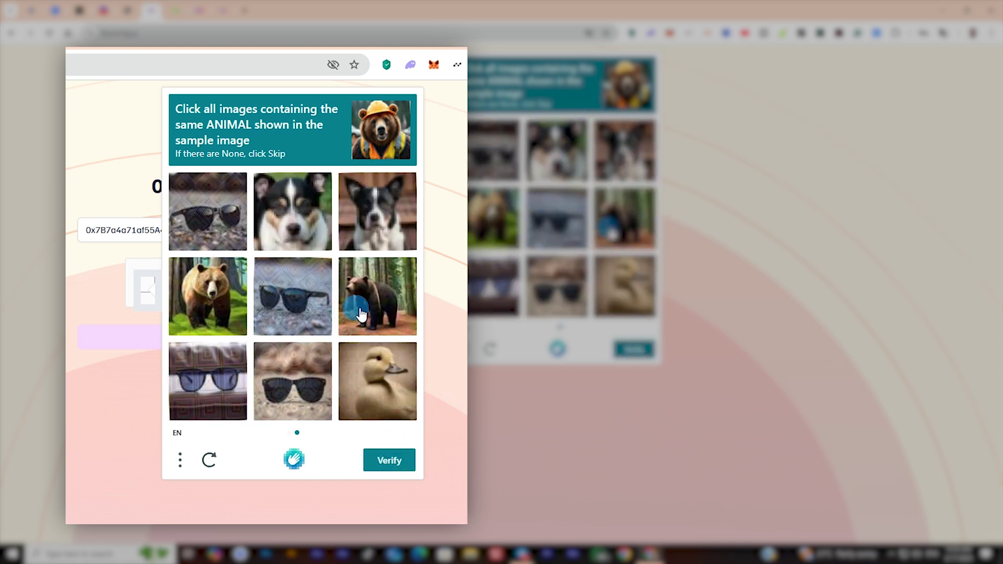
click(211, 293)
click(392, 126)
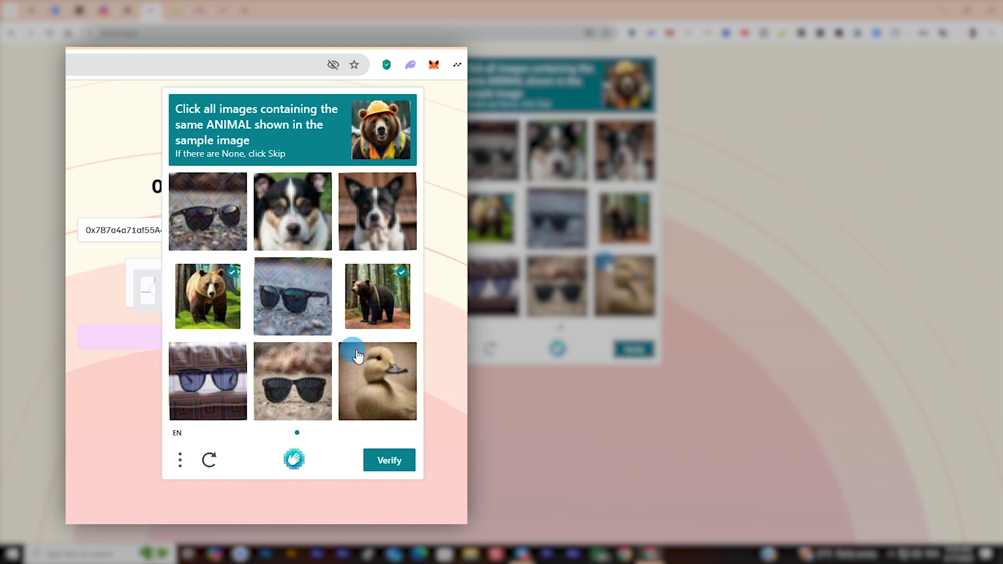
click(390, 462)
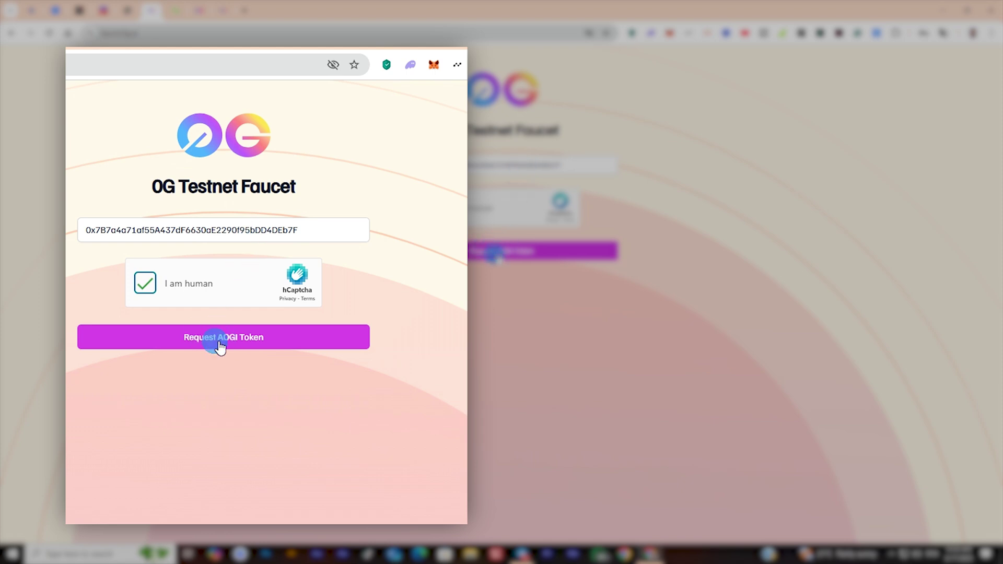
click(220, 345)
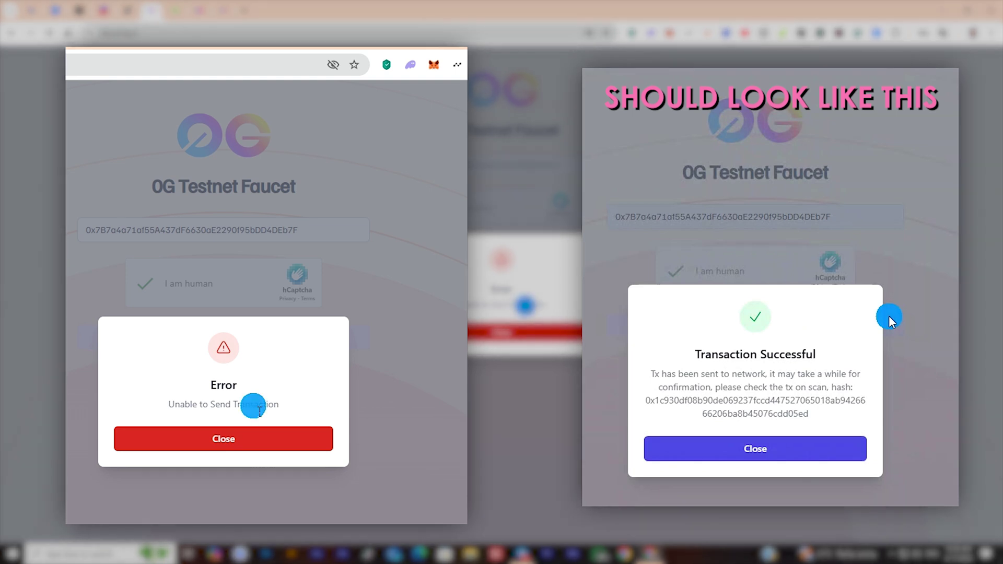
click(262, 449)
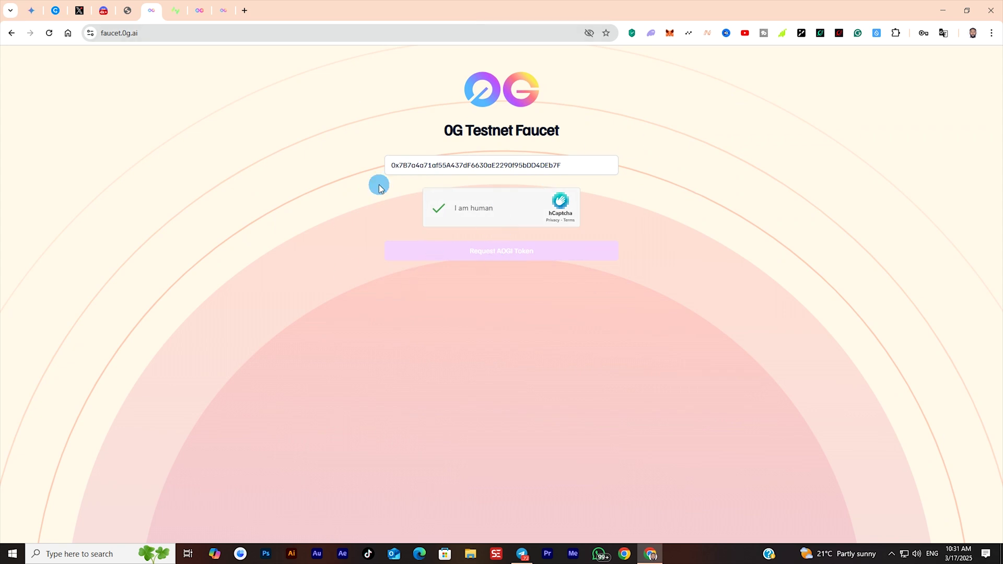
Open the FAUCETME 0G faucet and authorize faucetme.oauth to access the Discord account.
mouse_move(169, 20)
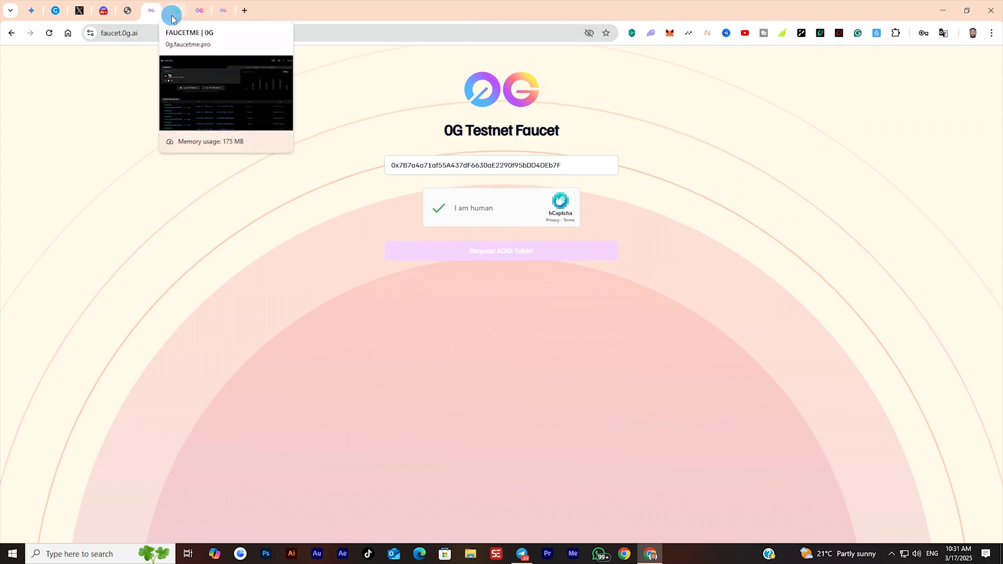
click(174, 16)
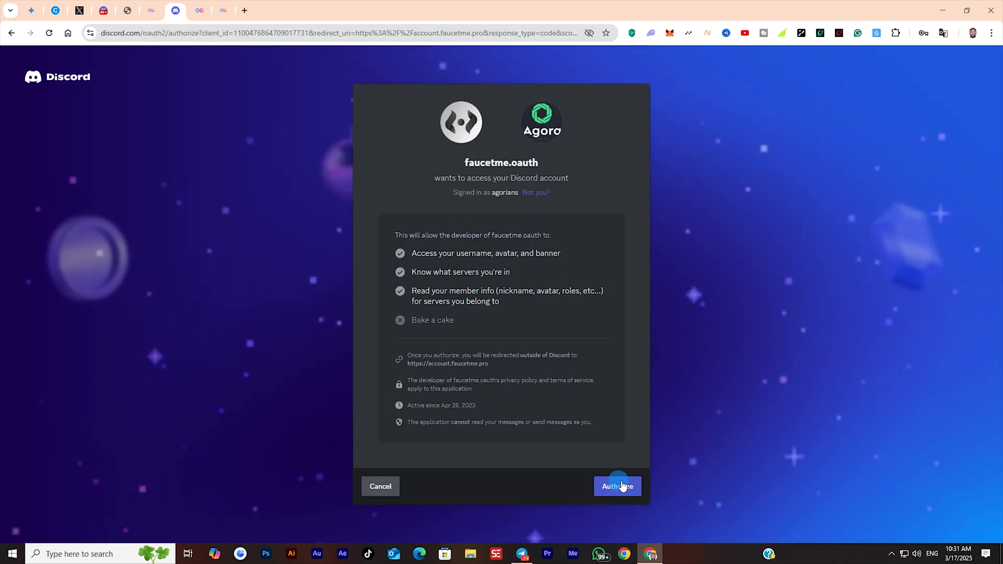
click(621, 491)
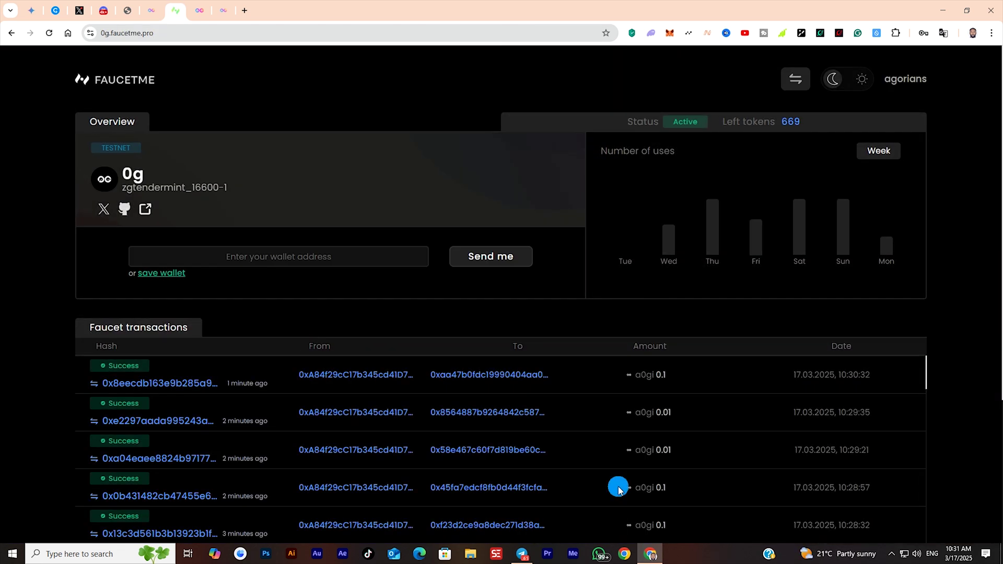
Copy the MetaMask Account 1 address into FAUCETME's 0g wallet address field and request the tokens.
click(324, 257)
click(285, 254)
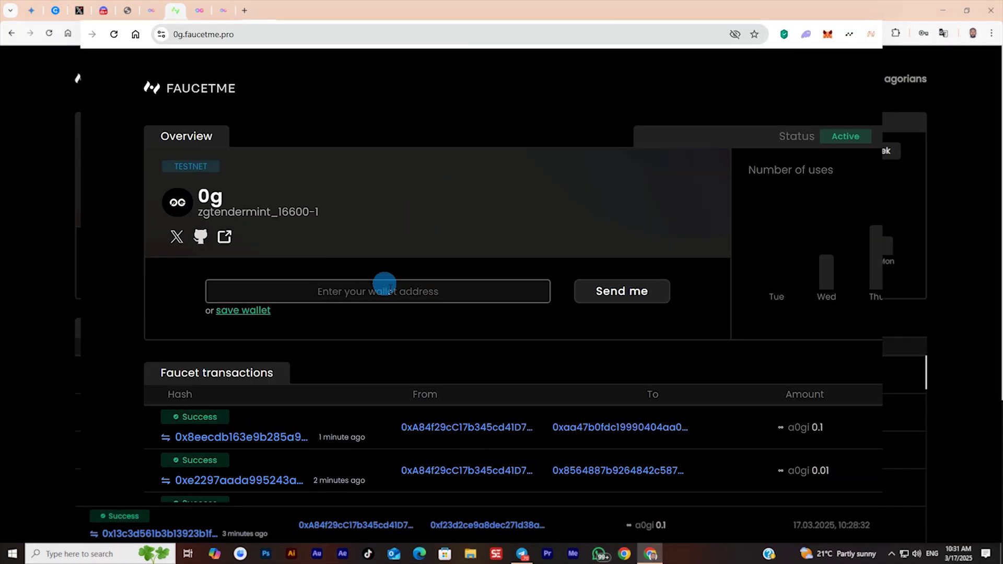
click(830, 37)
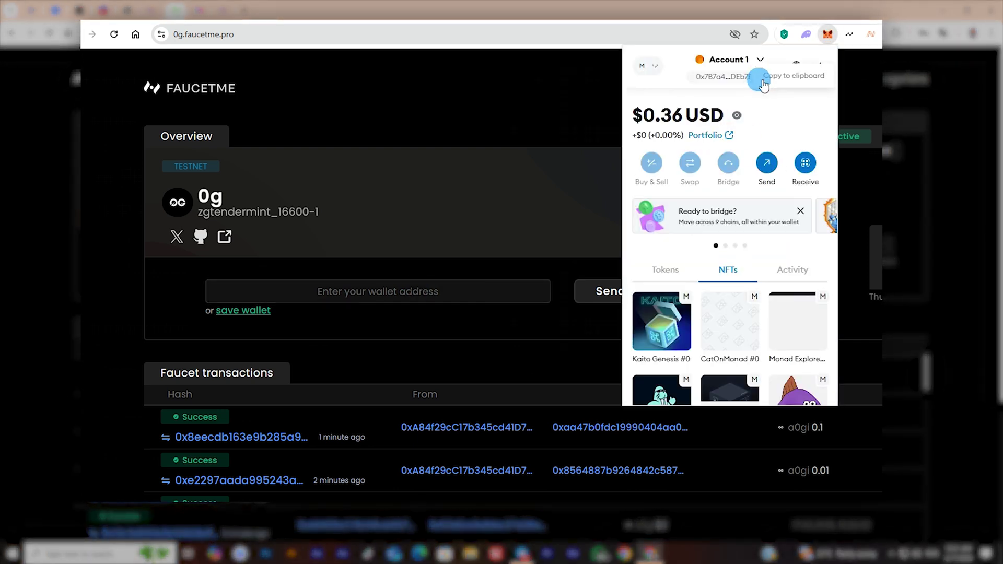
click(343, 308)
click(345, 290)
right_click(340, 296)
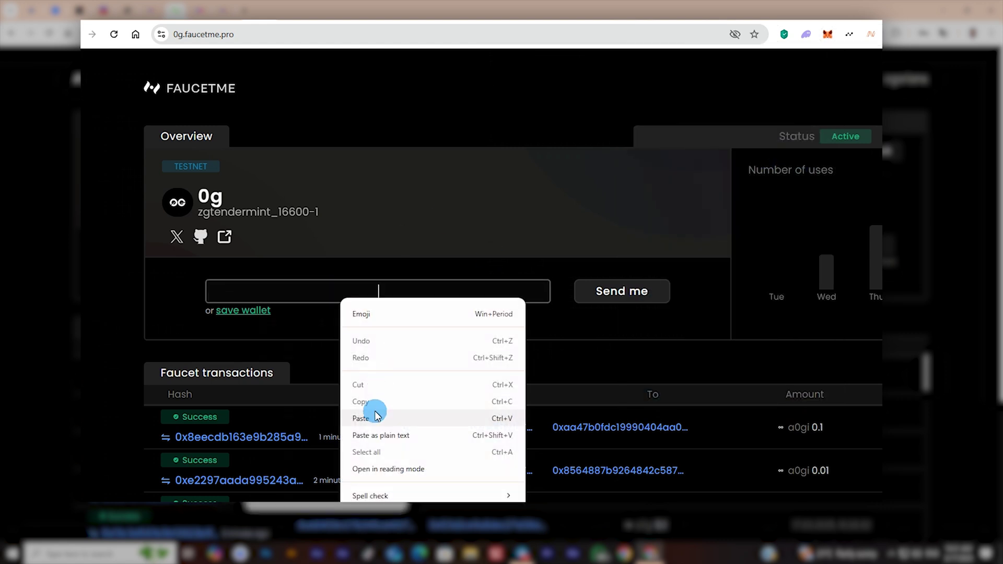
click(376, 412)
click(626, 302)
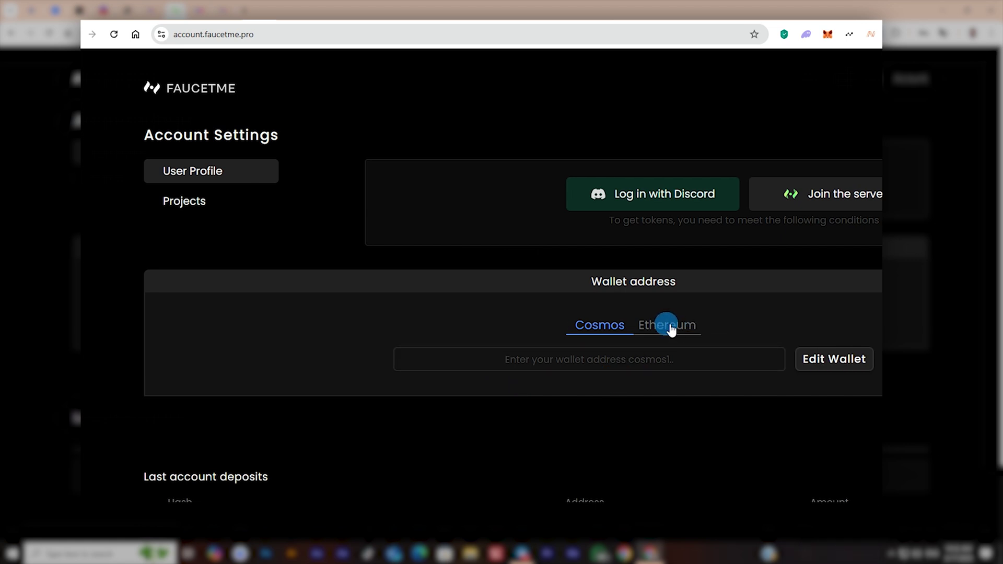
Save the copied MetaMask address as the Ethereum wallet address in the FAUCETME account settings.
click(671, 329)
click(567, 363)
right_click(567, 364)
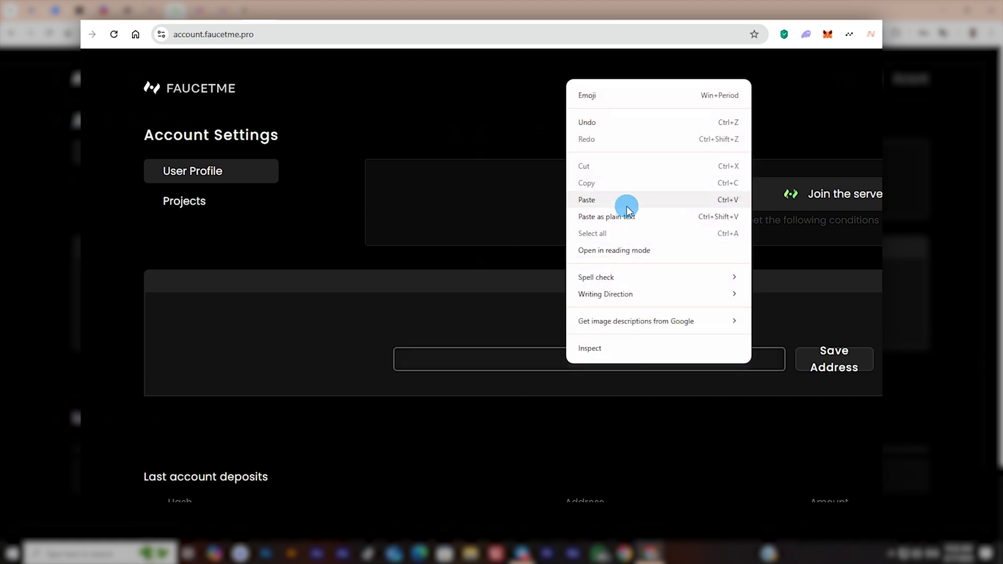
click(627, 202)
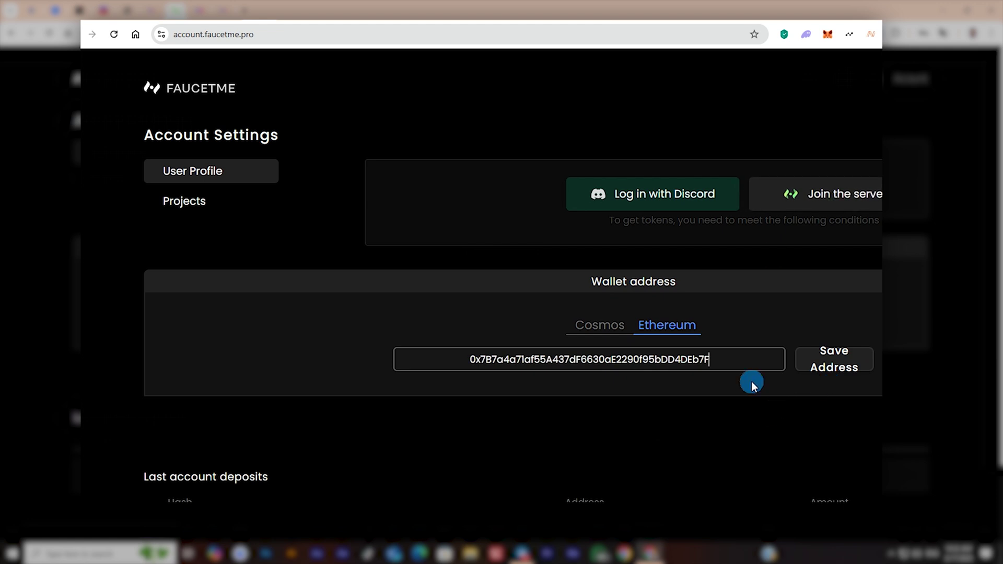
click(839, 360)
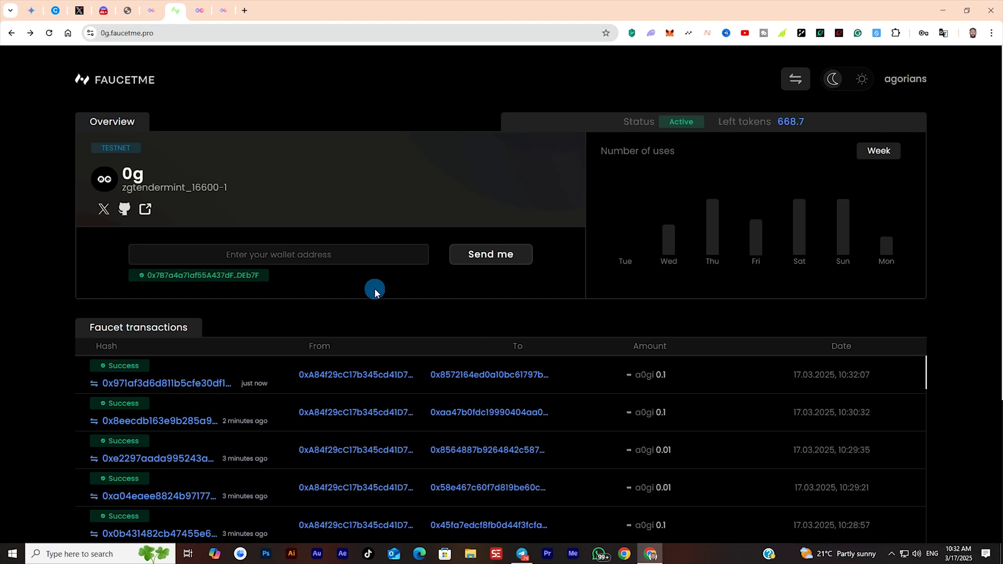
Open 0G Hub, connect the MetaMask wallet and approve adding the 0G-Newton-Testnet network.
click(201, 12)
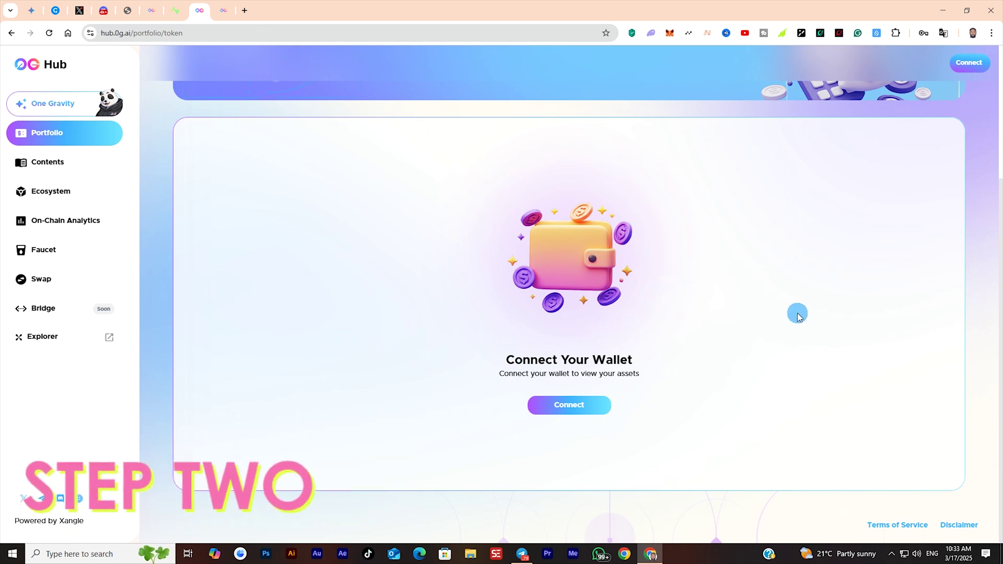
click(969, 64)
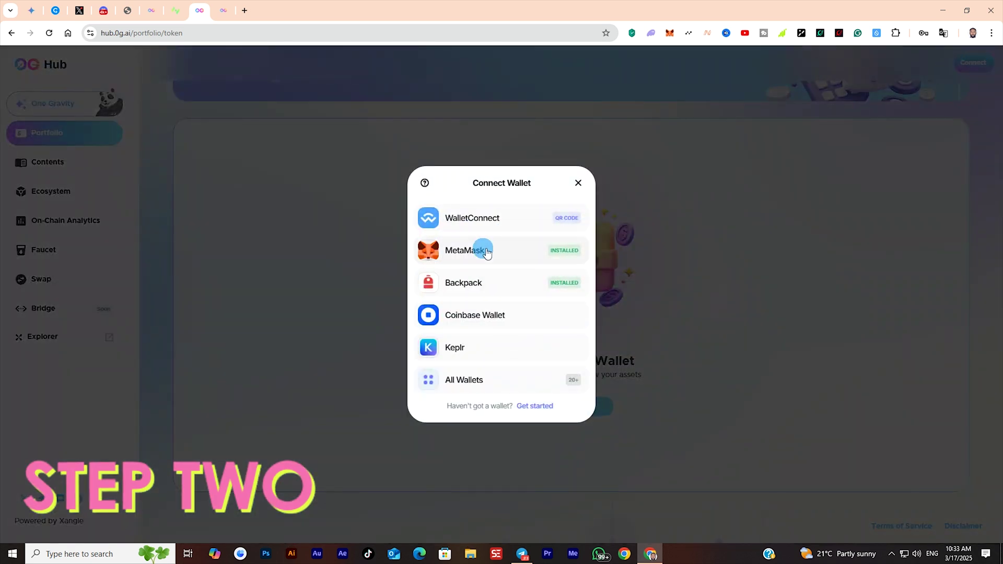
click(488, 255)
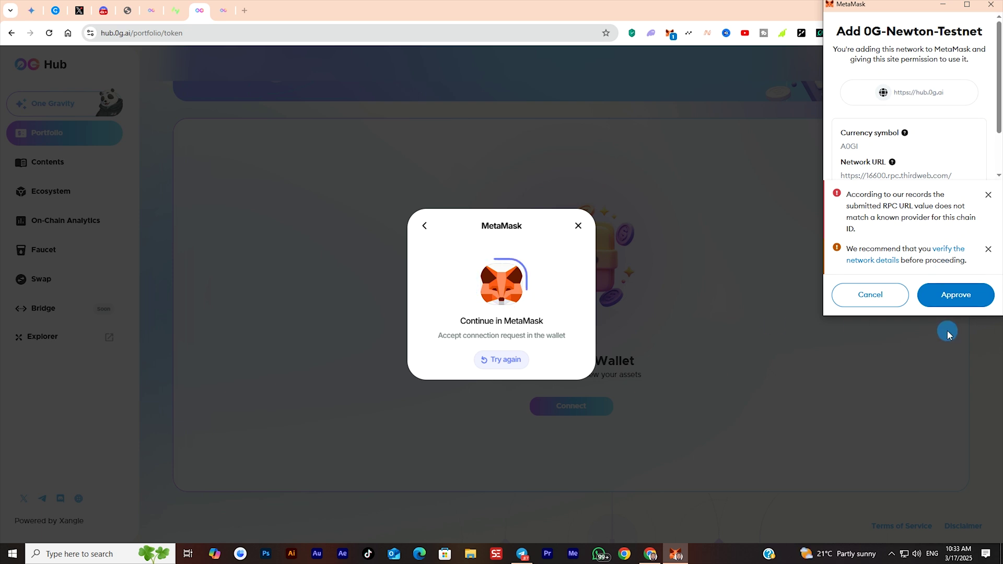
click(957, 296)
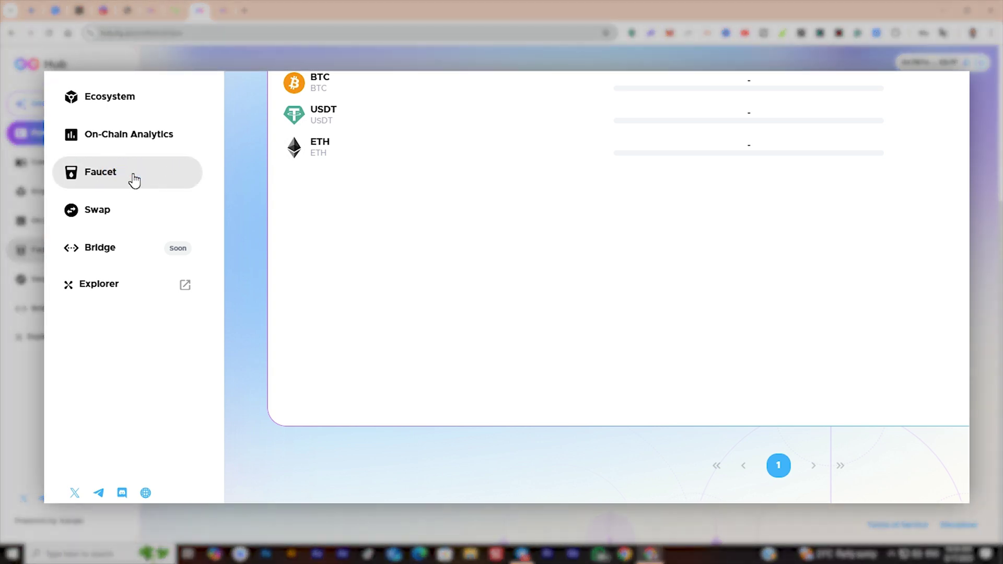
Open the 0G Hub faucet, request adding the 0G Testnet to MetaMask and dismiss the notice.
click(132, 175)
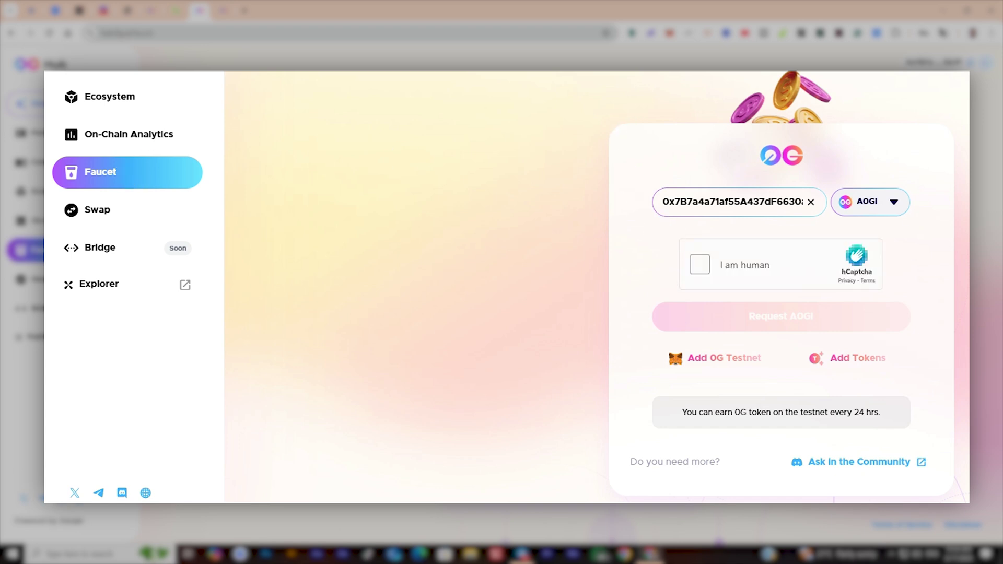
click(736, 203)
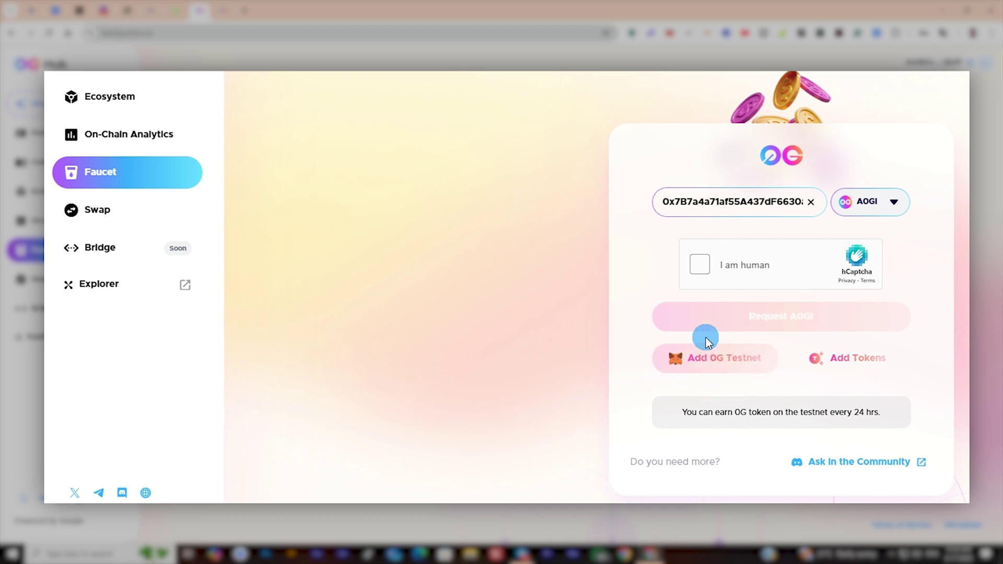
click(726, 366)
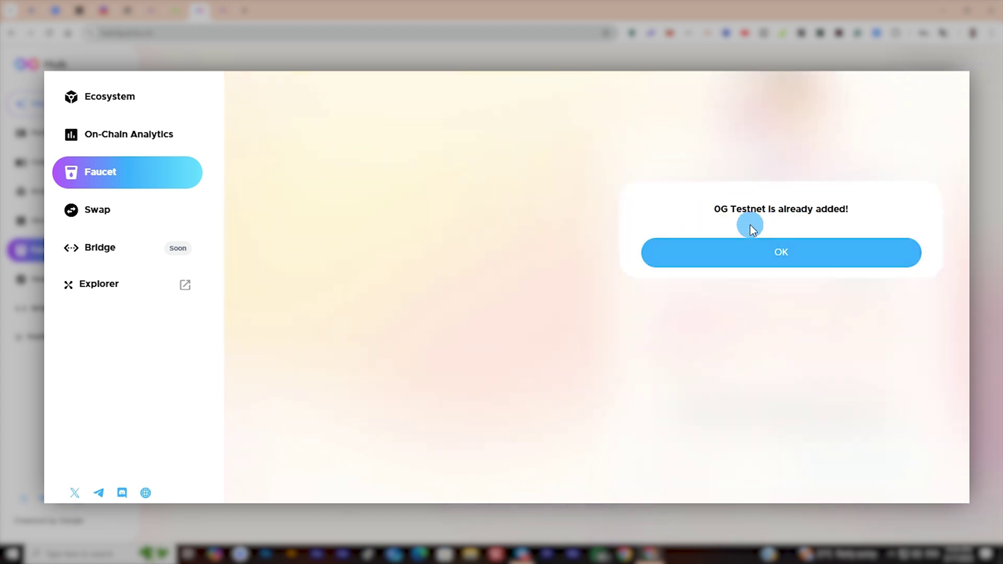
click(775, 261)
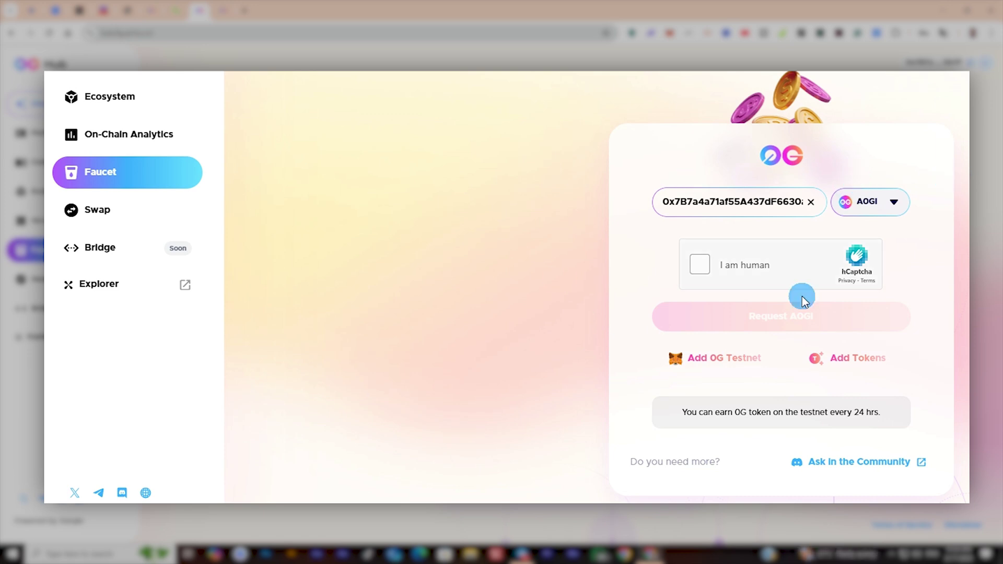
Pass the Hub faucet's human check by selecting the orange and yellow safety vests and verifying.
click(703, 273)
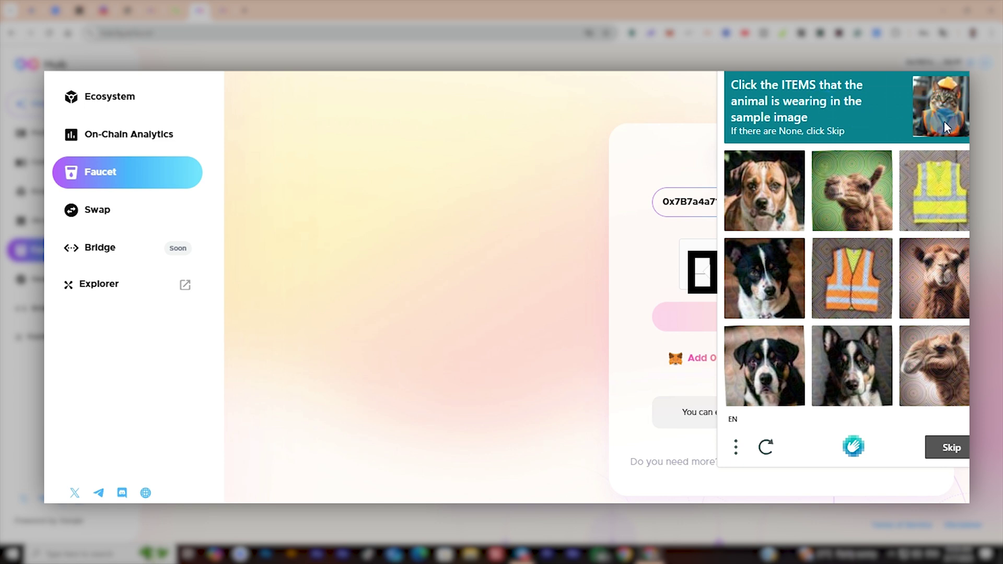
click(841, 318)
click(933, 204)
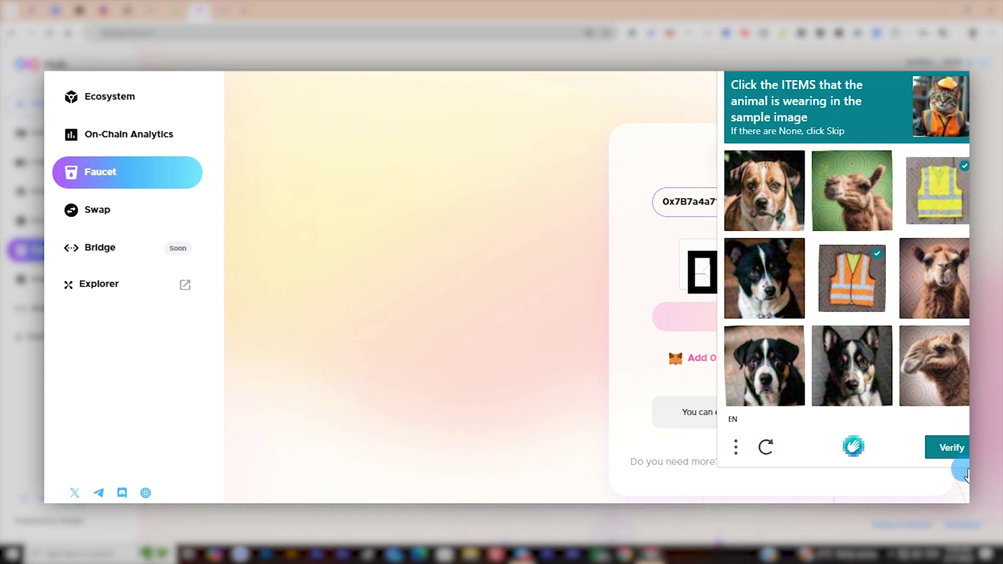
click(959, 456)
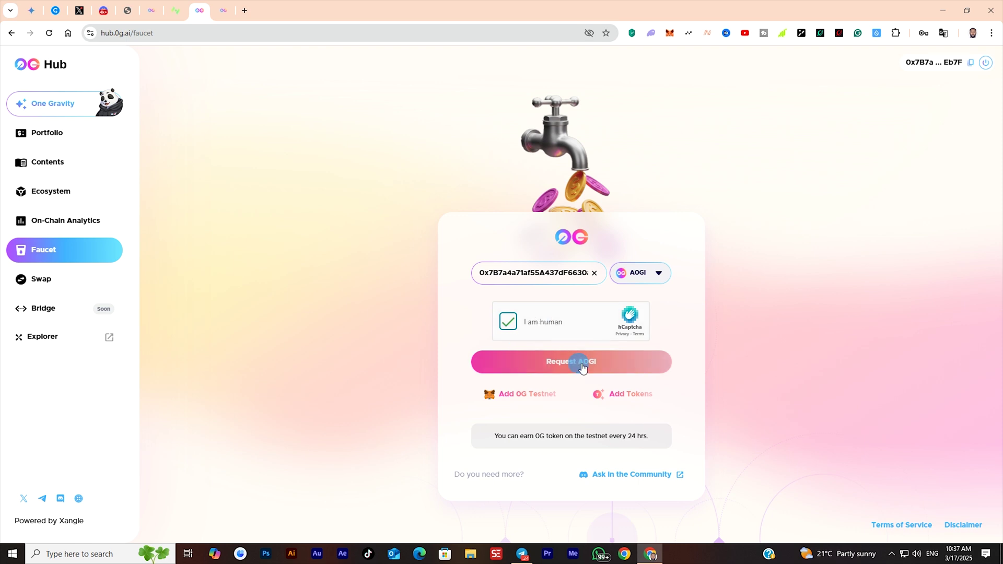
Request A0GI from the Hub faucet, and submit another request with USDT selected as the token.
click(561, 364)
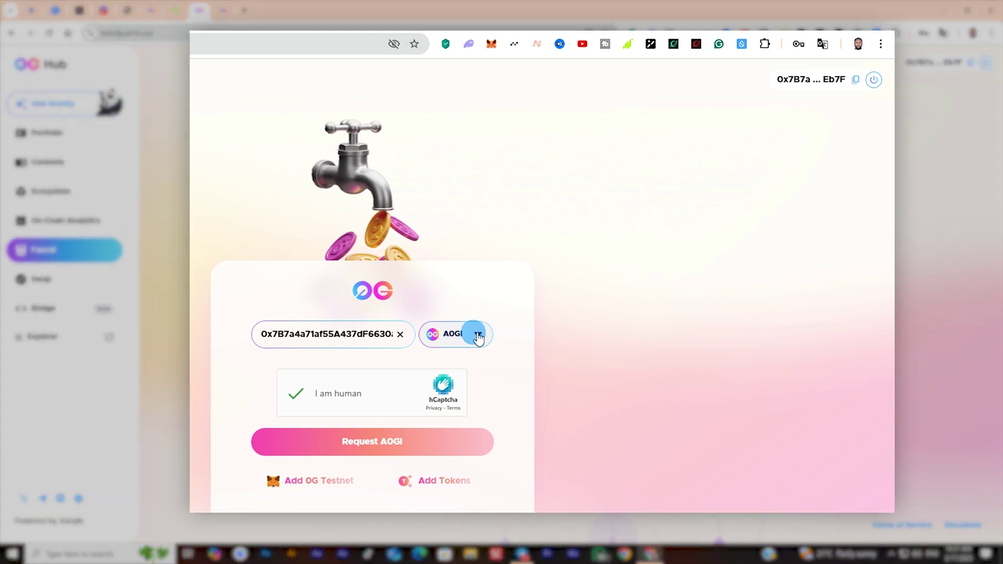
click(477, 335)
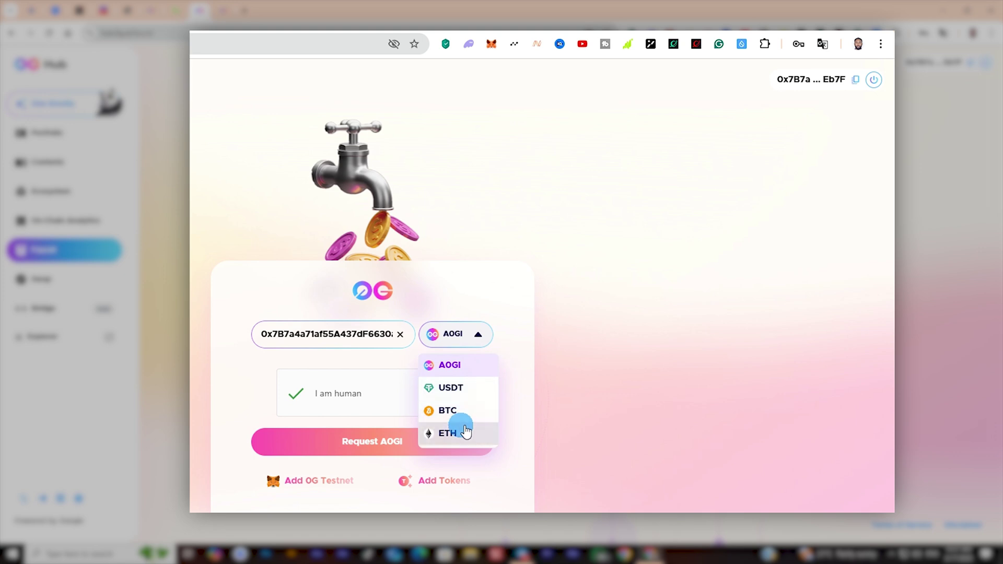
click(473, 388)
click(375, 447)
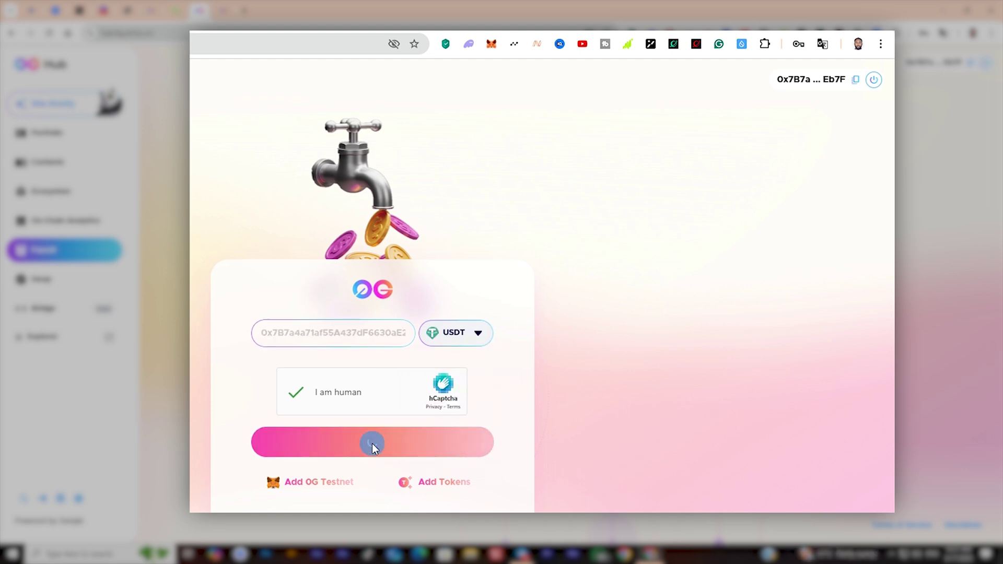
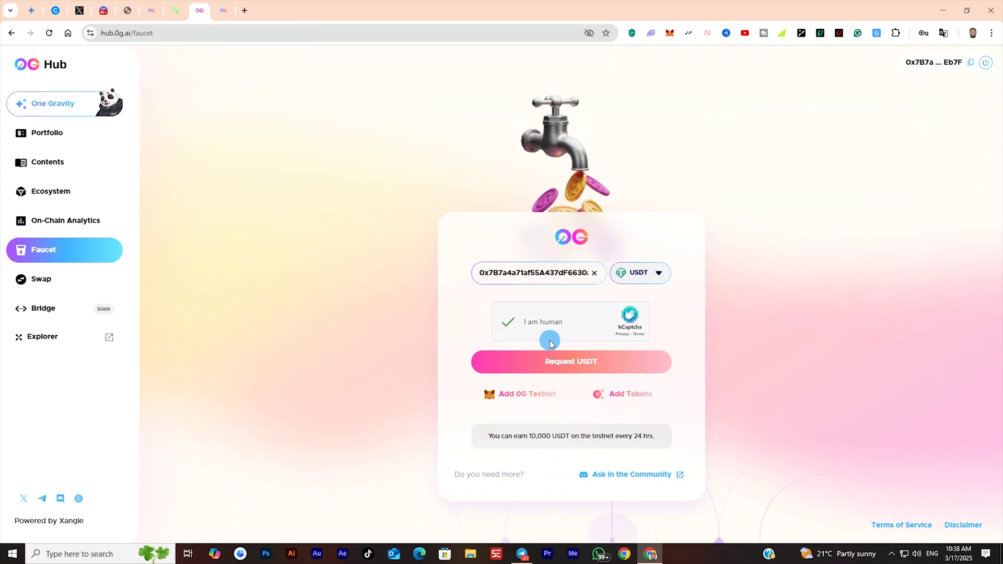
Switch the faucet's token to BTC and to ETH to view what each one offers.
click(659, 273)
click(642, 336)
click(657, 278)
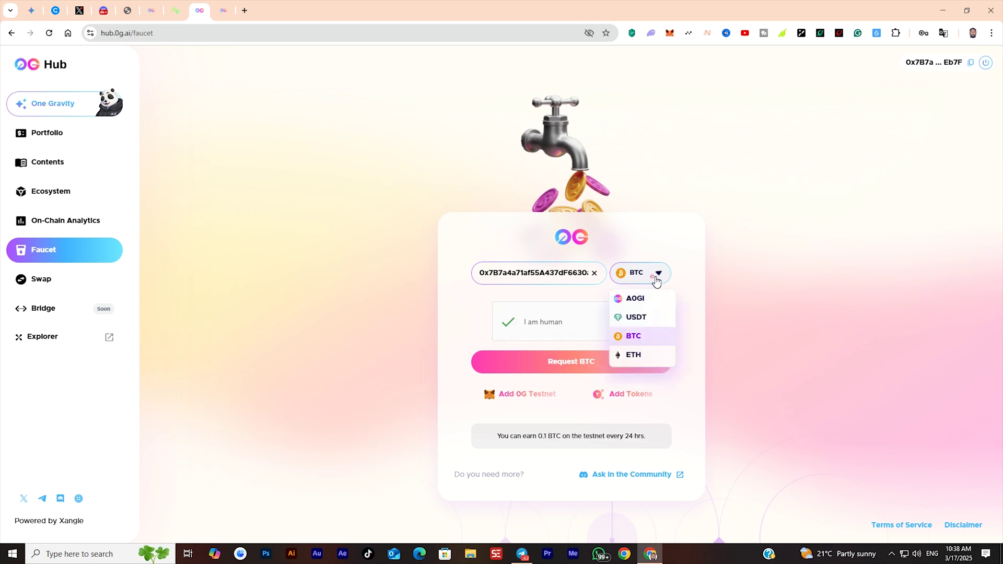
click(649, 358)
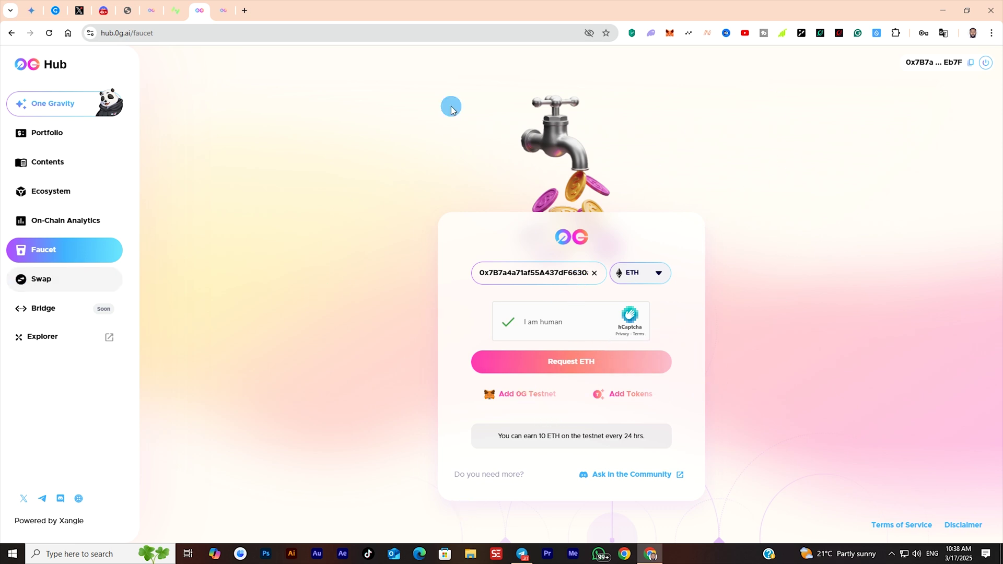
View the Swap page, return to the faucet and select USDT as the token to request.
click(87, 281)
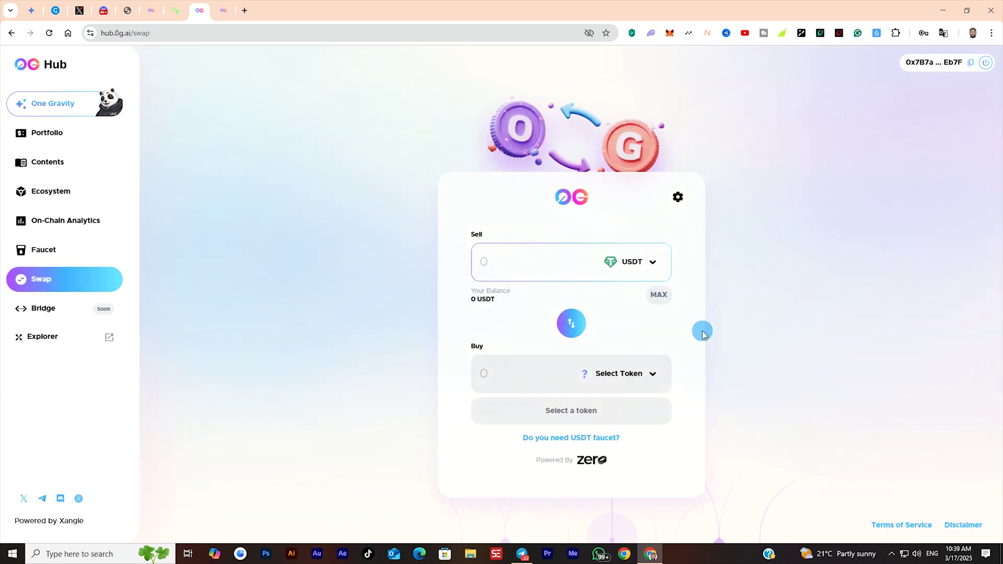
click(84, 252)
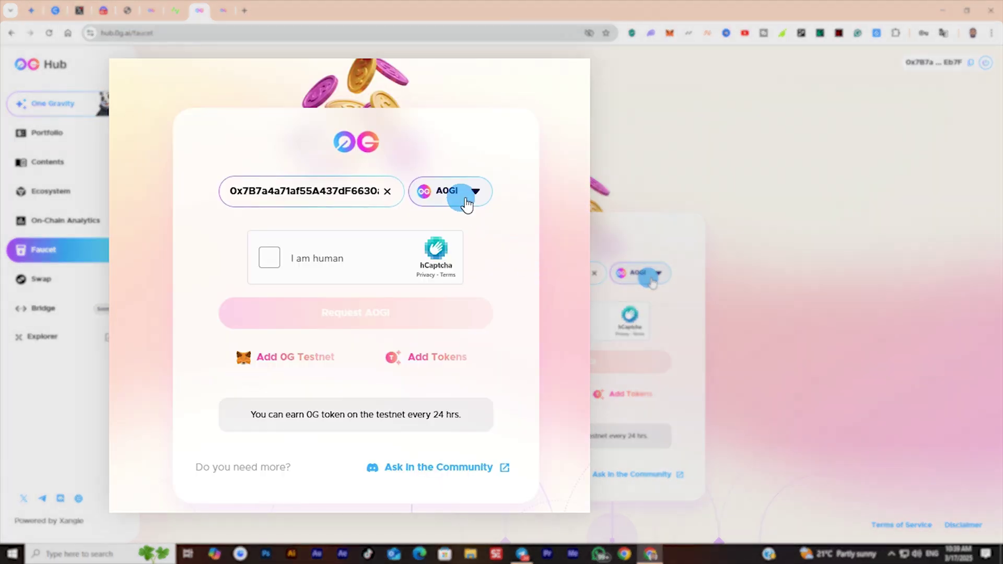
click(467, 203)
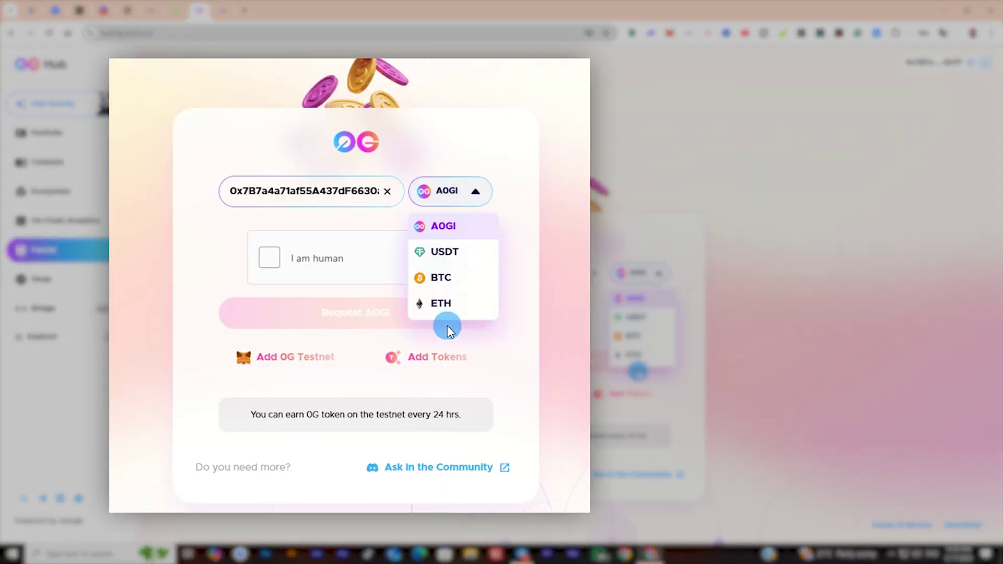
click(441, 252)
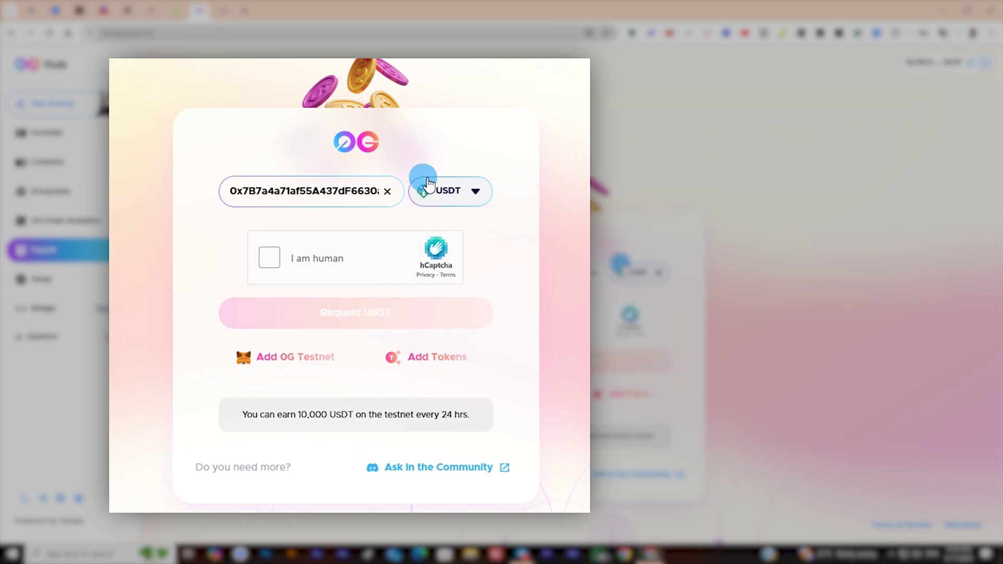
Pass the faucet's human check by selecting the sneakers, black boots and red boots and verifying.
click(269, 268)
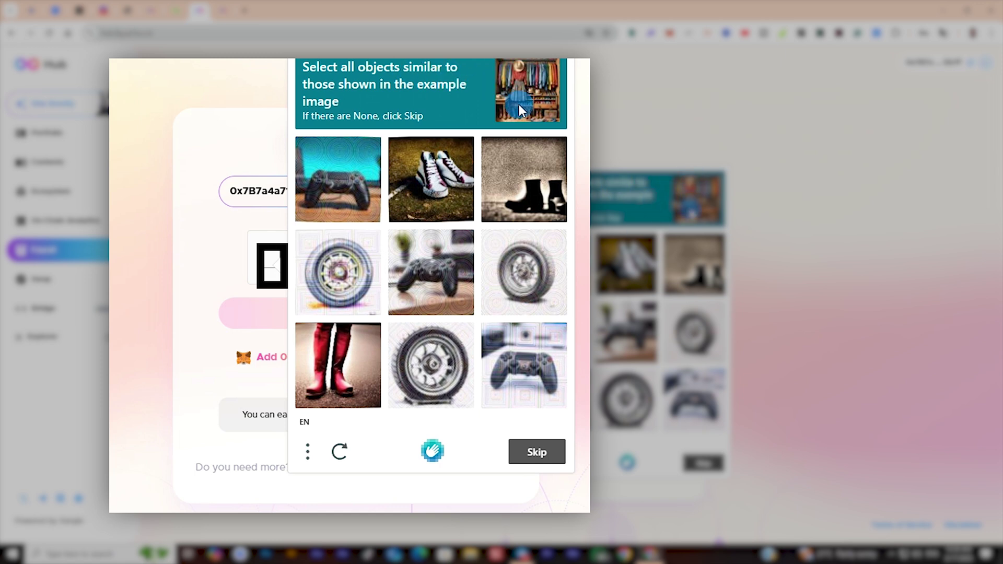
click(424, 181)
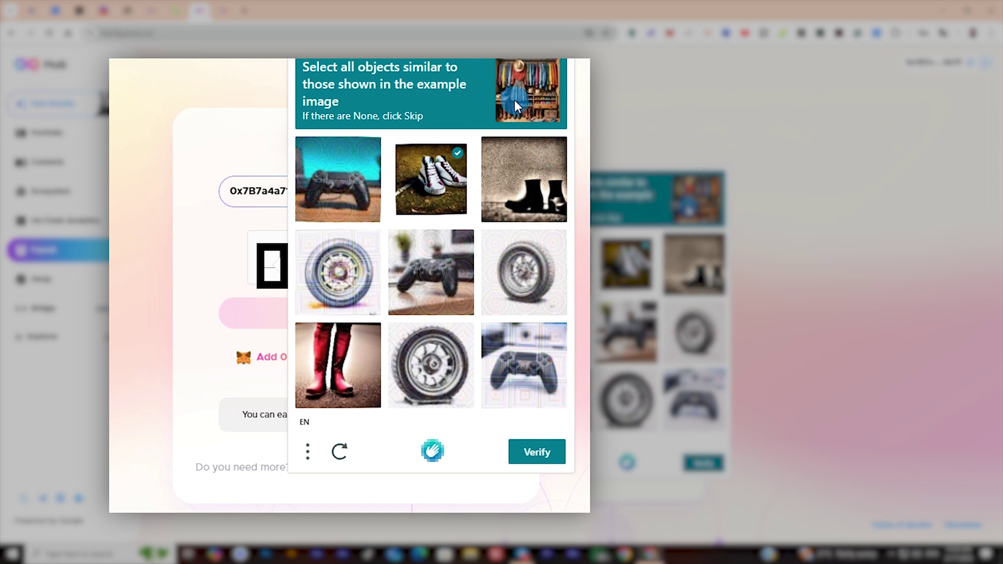
click(531, 221)
click(371, 387)
click(546, 443)
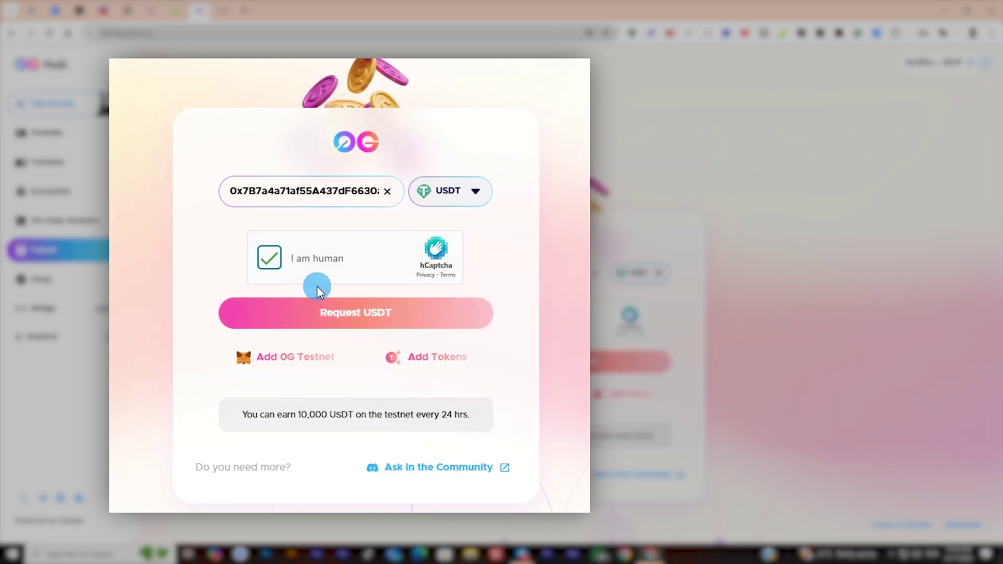
Request USDT from the Hub faucet and confirm its transaction request in MetaMask.
click(377, 313)
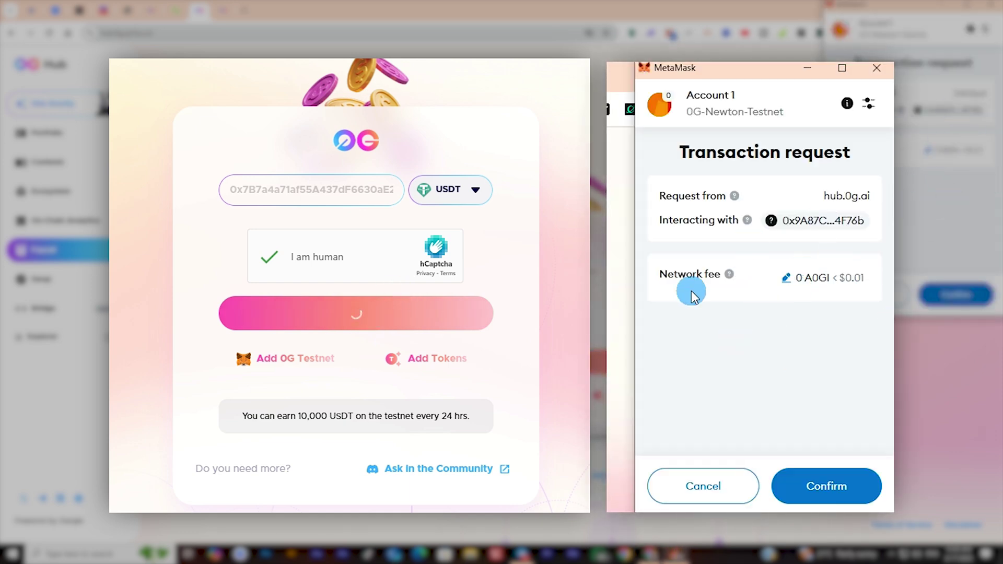
mouse_move(786, 282)
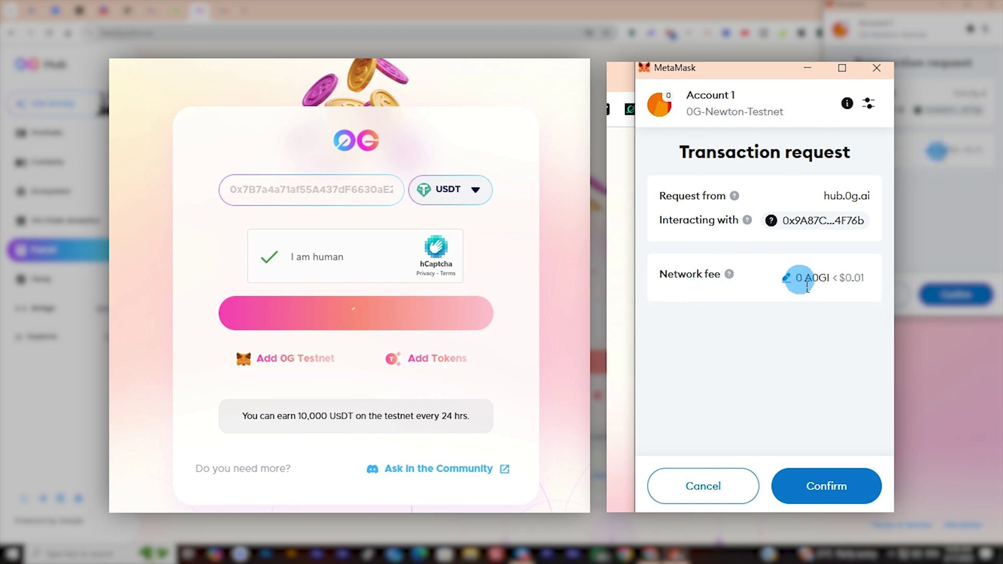
click(829, 489)
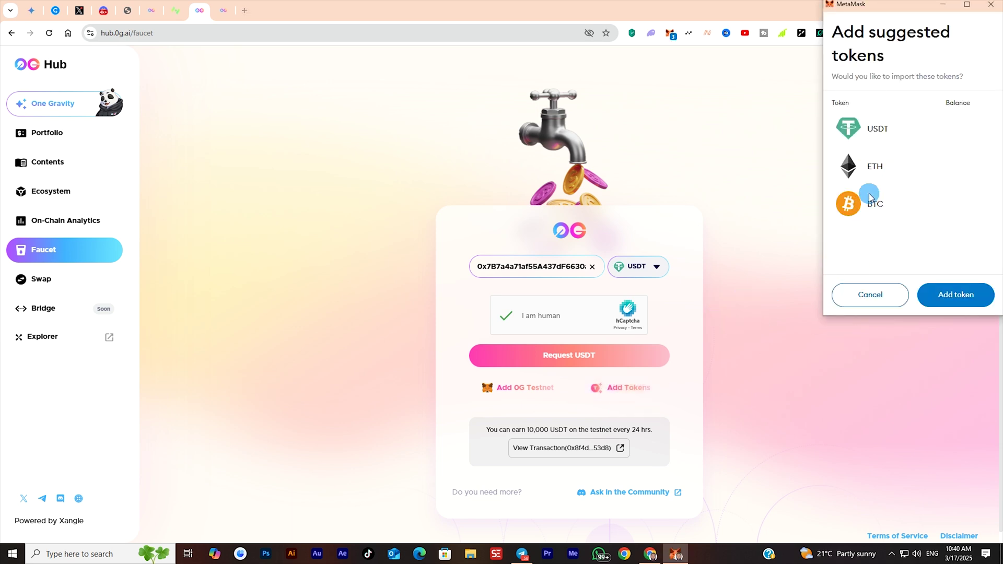
Import the suggested USDT, ETH and BTC tokens into MetaMask and check their balances in the wallet's token list.
click(962, 304)
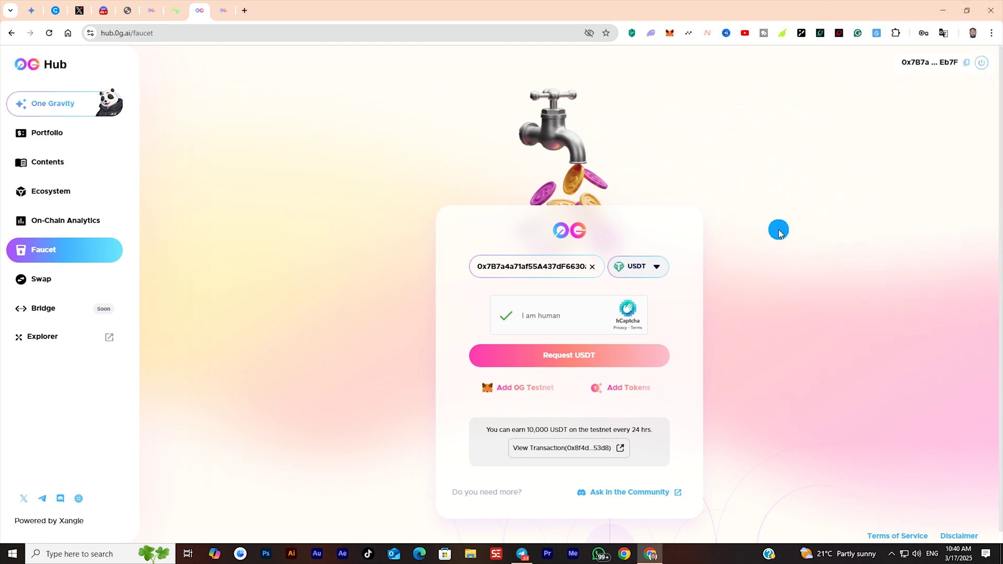
click(671, 34)
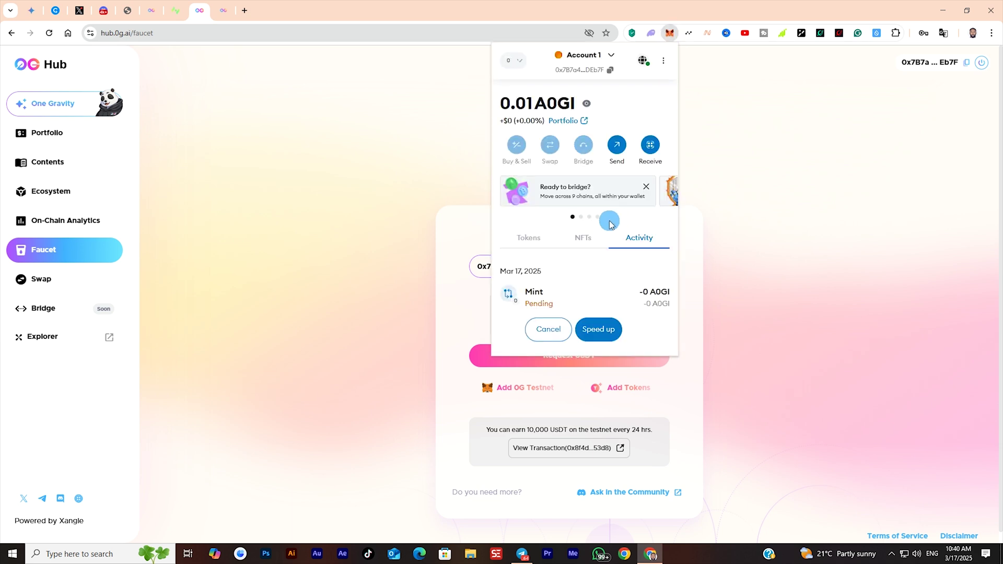
click(528, 238)
scroll(554, 298, down, 3)
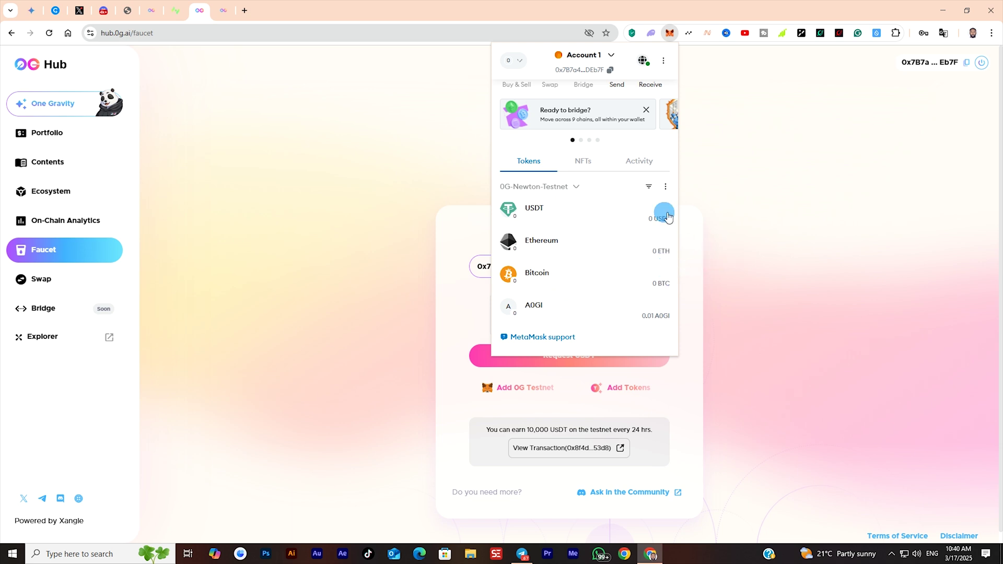
click(760, 338)
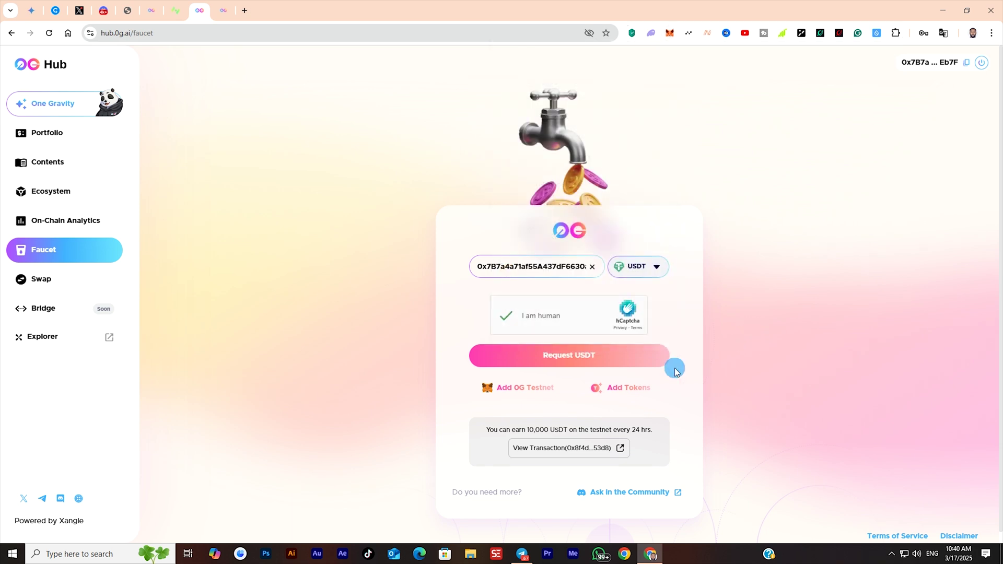
click(669, 33)
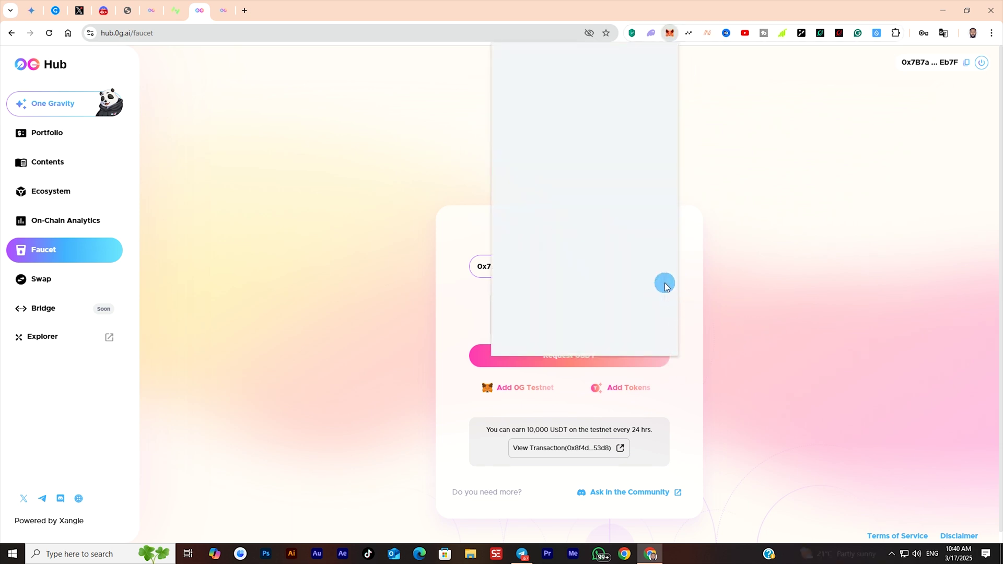
scroll(594, 282, down, 2)
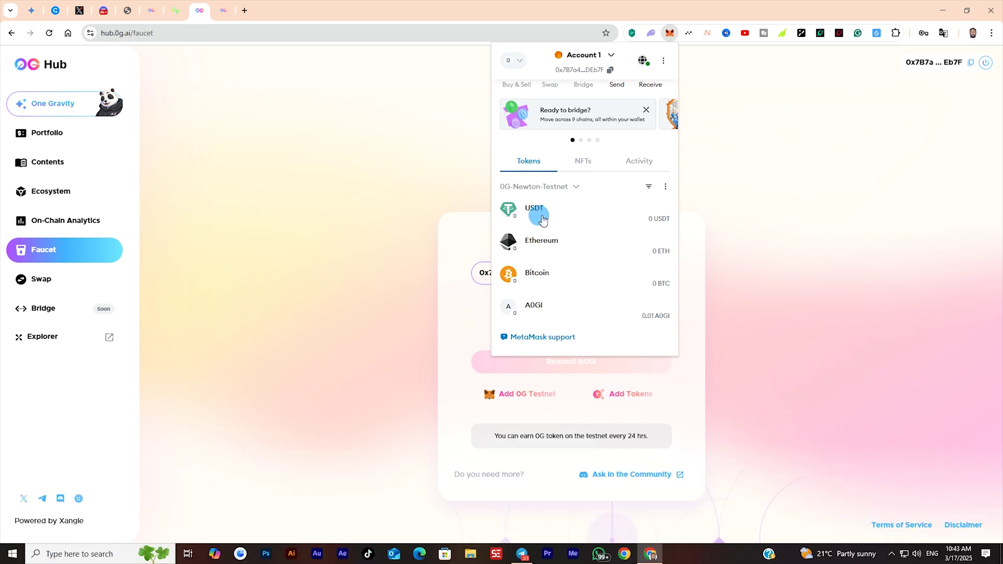
click(766, 208)
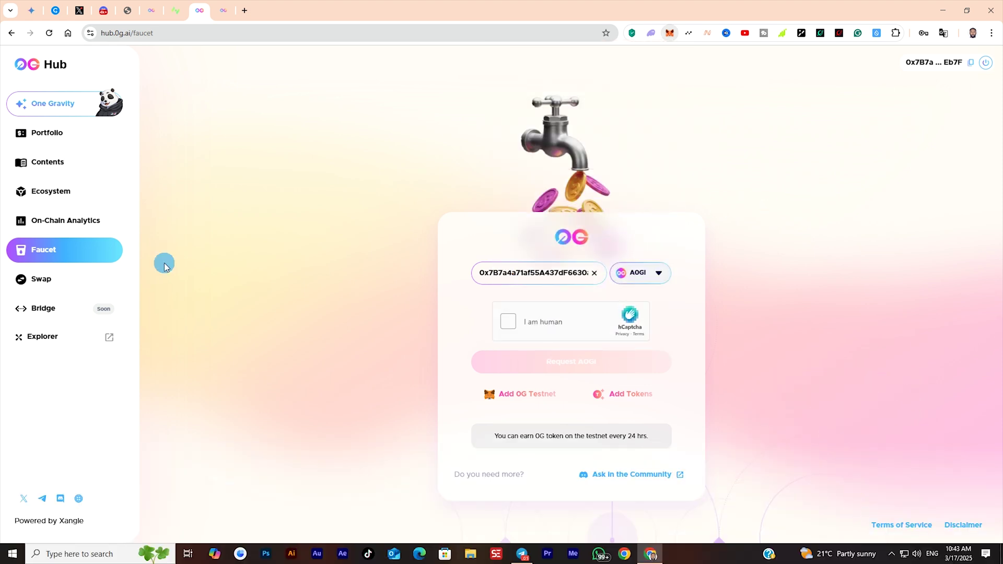
Open the Hub's Swap page and set up a swap selling USDT to buy BTC.
click(83, 286)
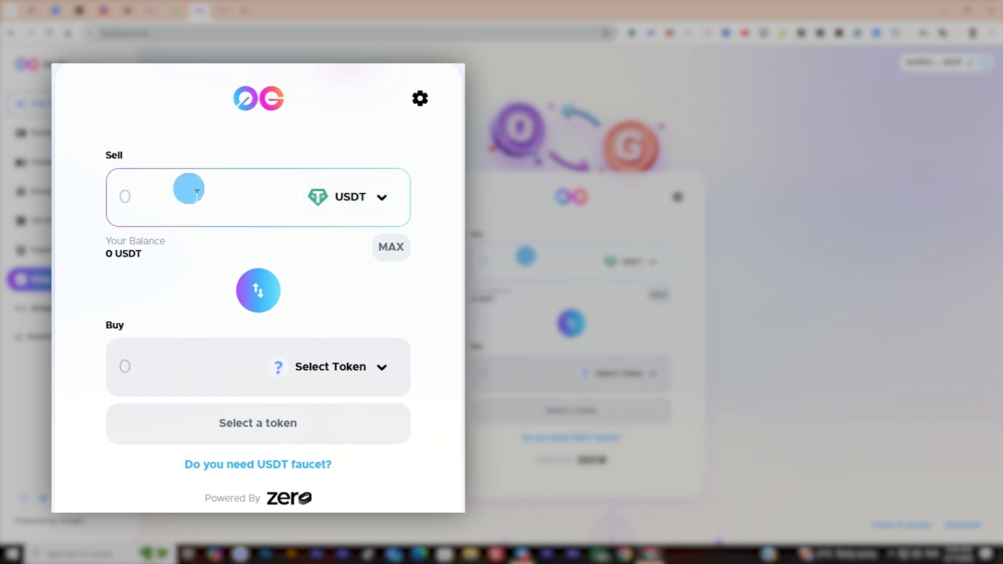
click(149, 202)
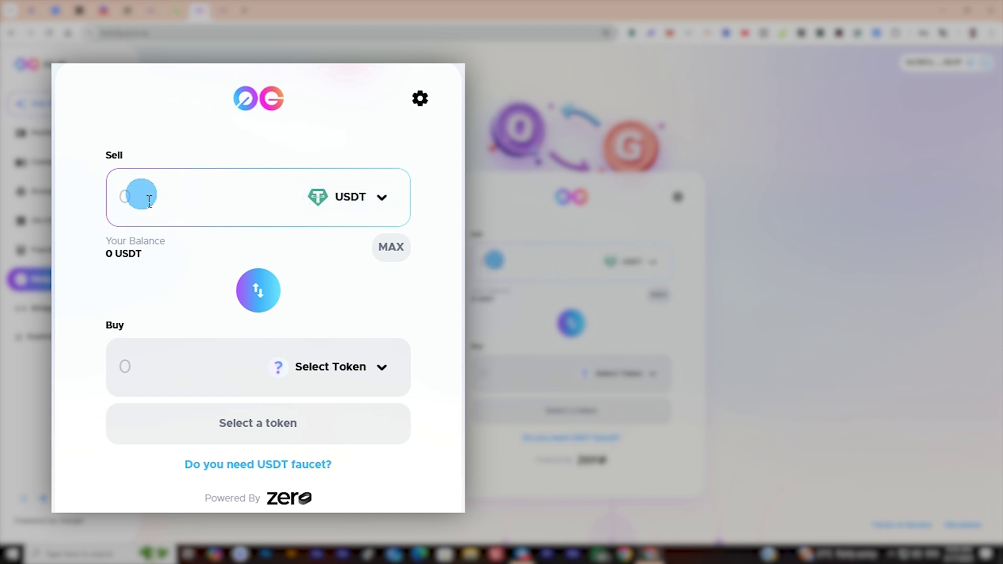
click(356, 372)
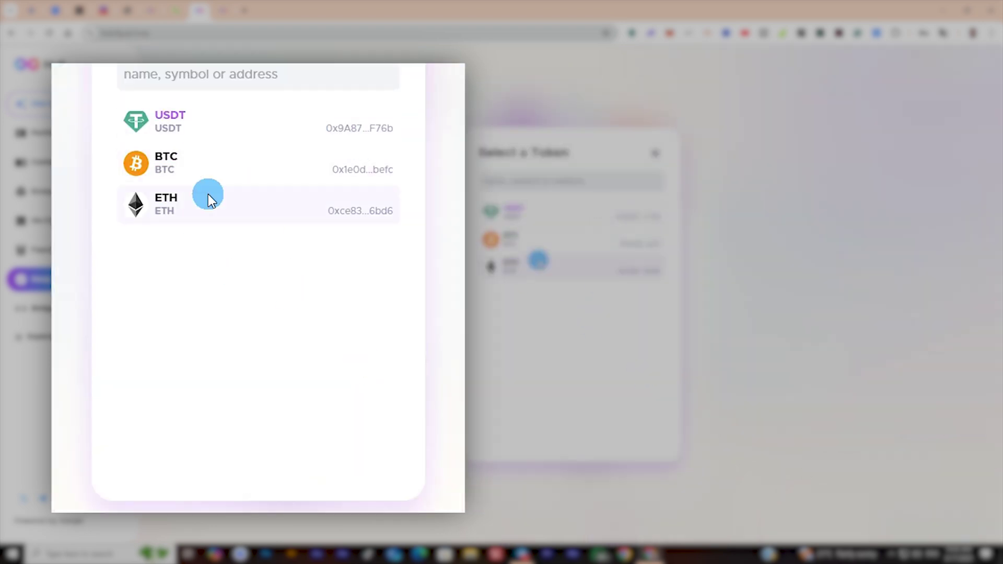
click(220, 169)
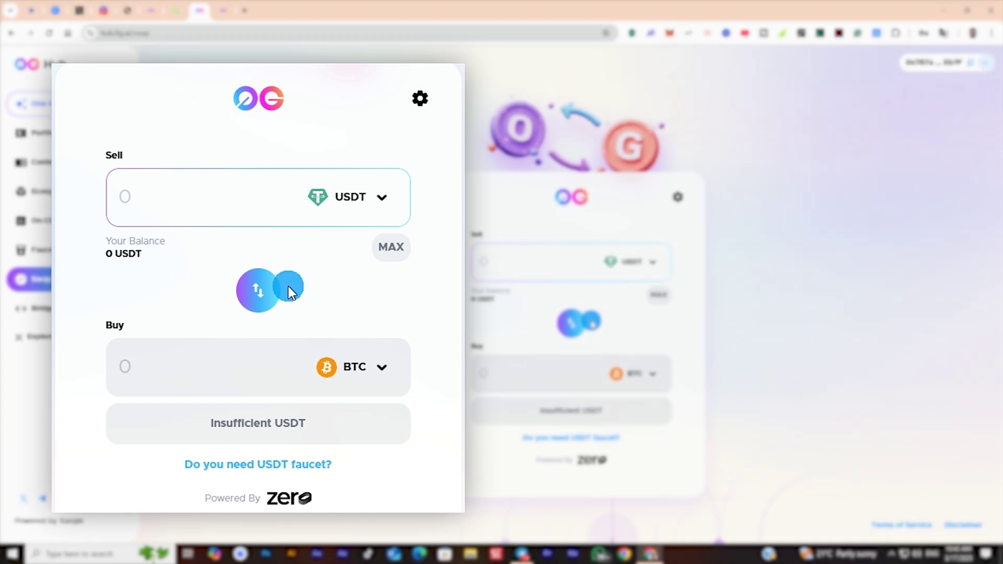
Switch to the 0G Storage Scan site, connect the MetaMask wallet and approve the connection.
click(223, 10)
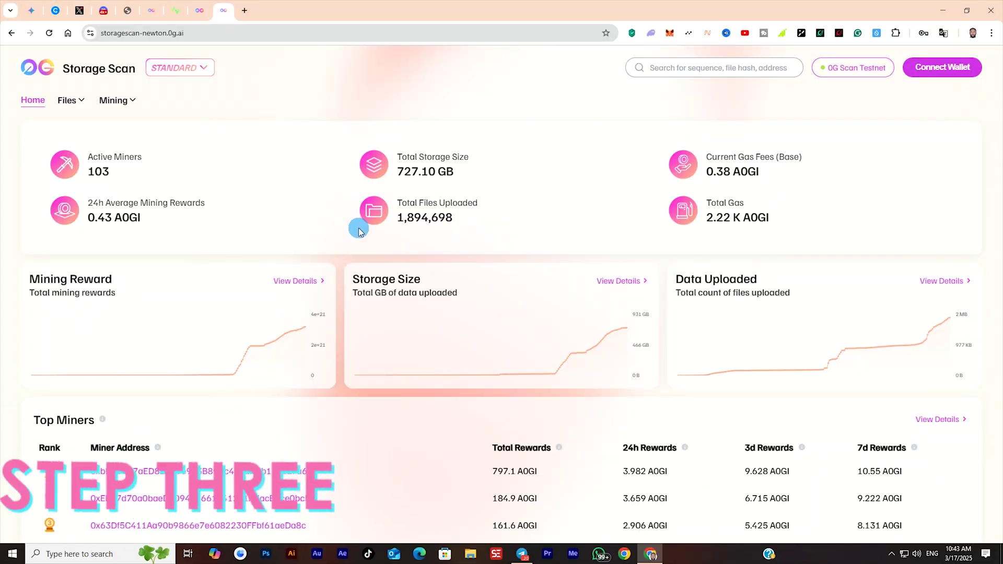
click(952, 72)
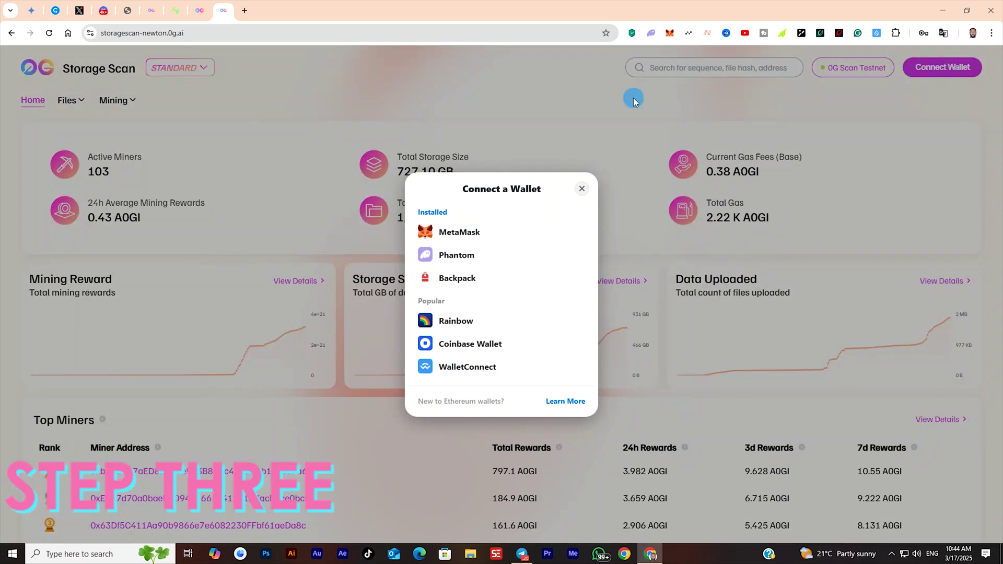
click(476, 230)
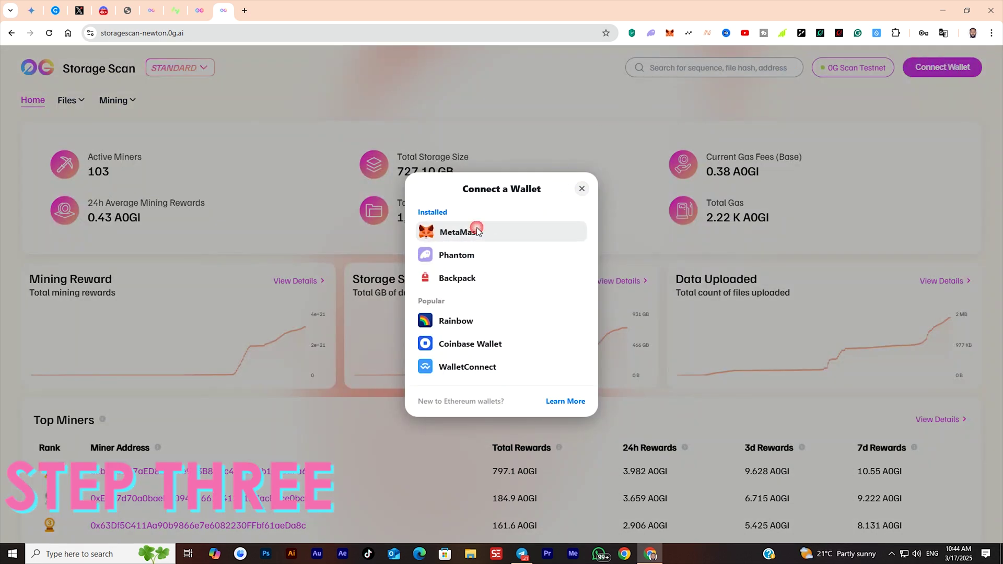
click(929, 146)
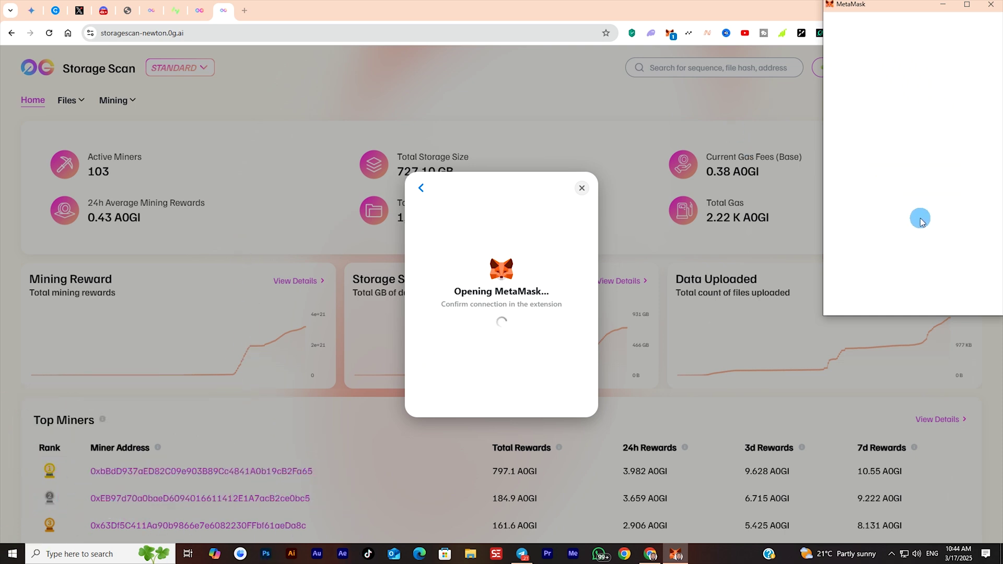
click(958, 294)
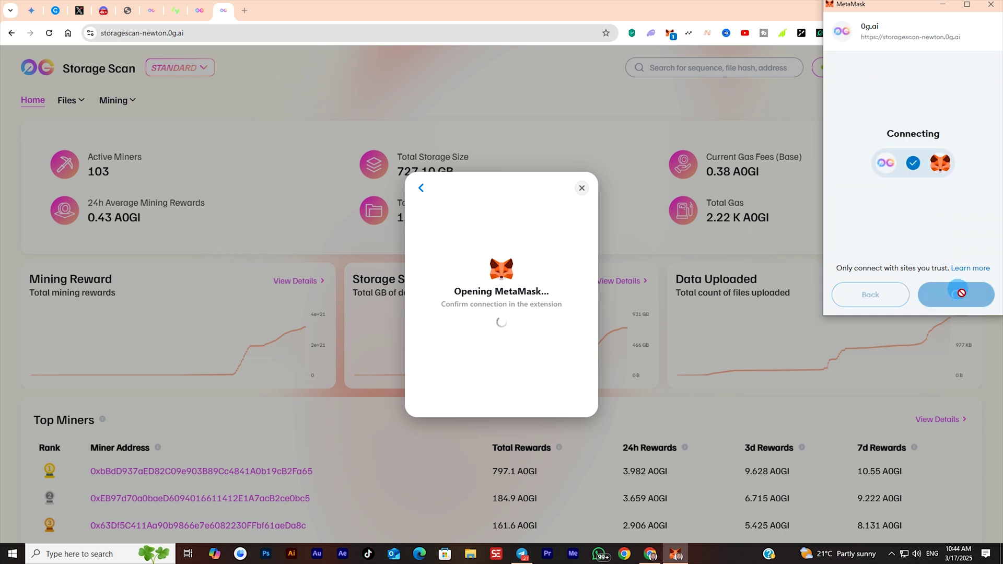
click(958, 293)
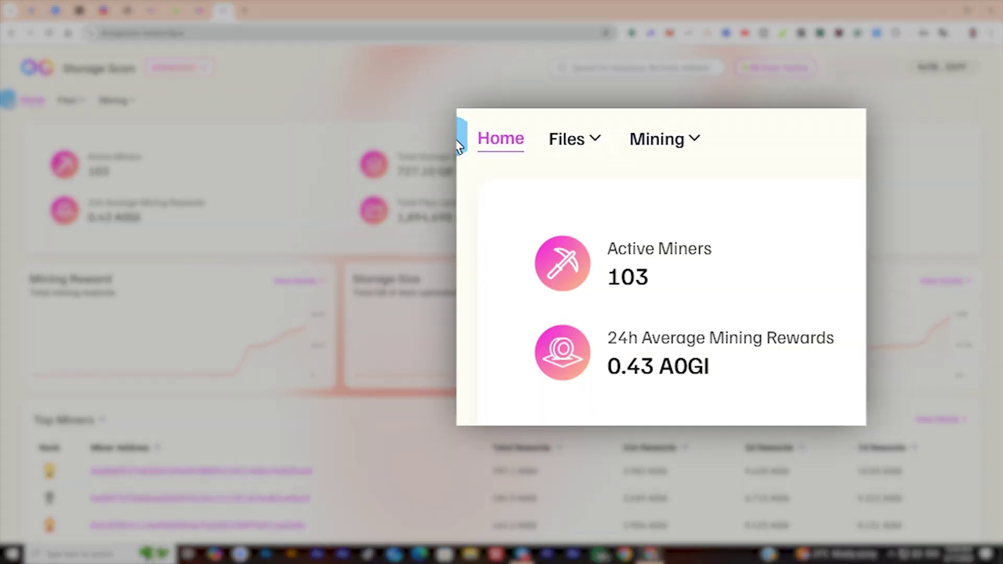
Open Storage Scan's file Upload Tool, choose the image agora nft.jpg and submit it for upload.
click(79, 103)
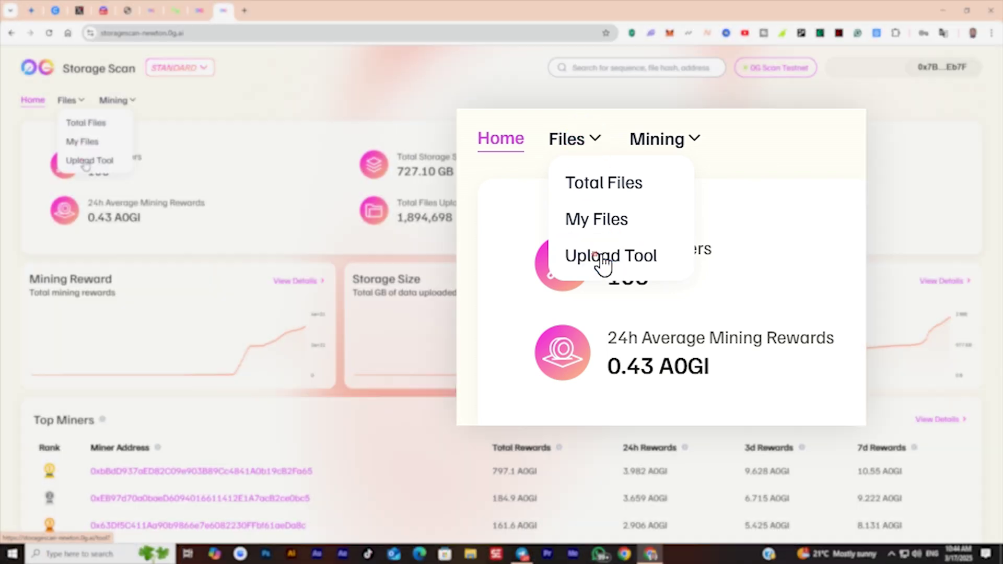
click(83, 160)
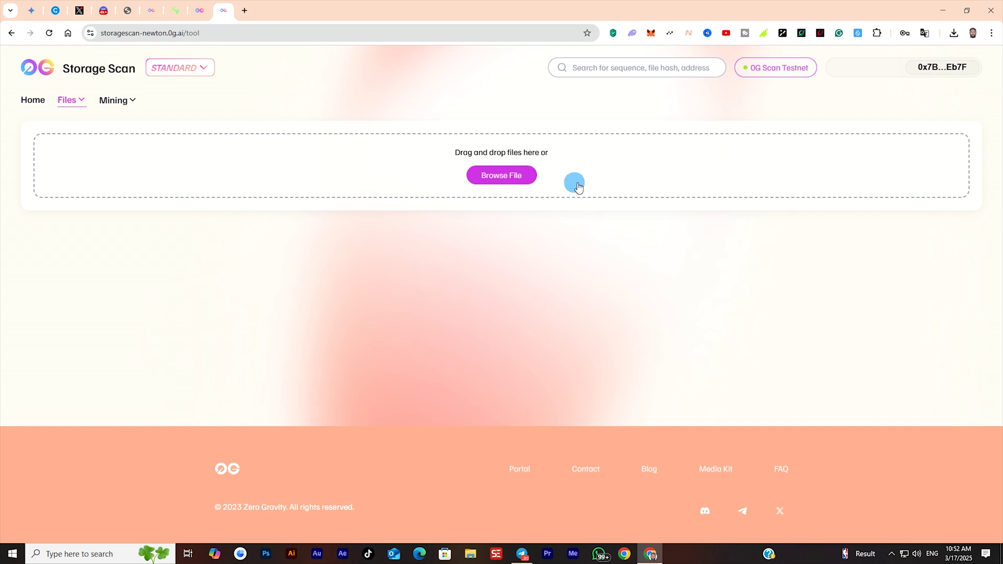
click(505, 176)
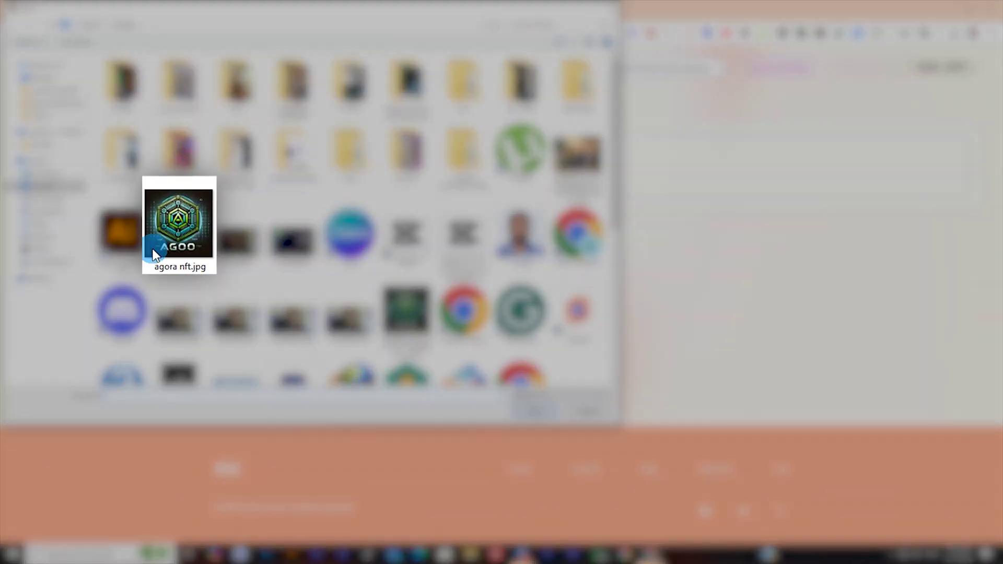
click(185, 222)
click(521, 413)
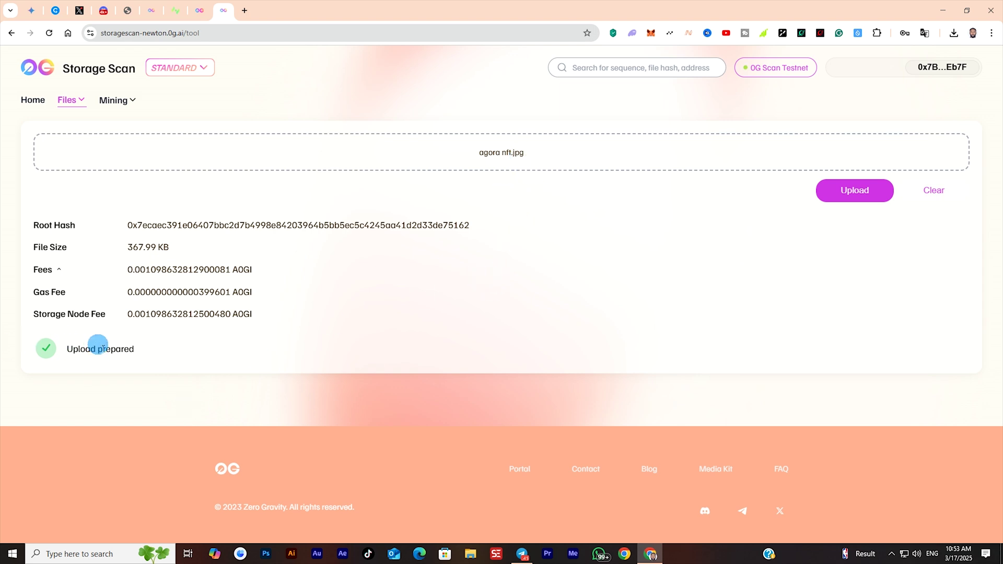
click(853, 193)
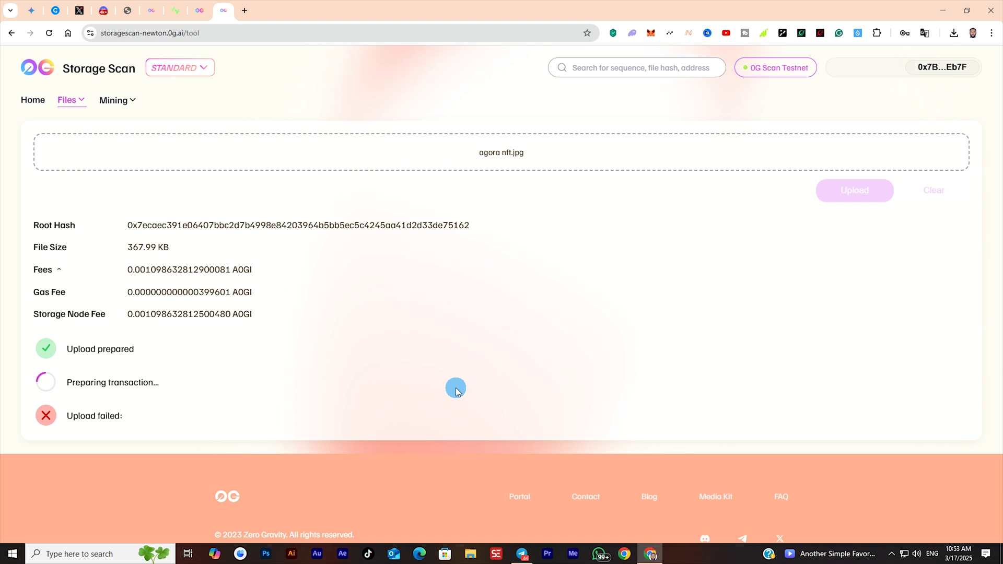
Check the USDT, Ethereum, Bitcoin and A0GI balances in MetaMask's token list on the 0G-Newton-Testnet network.
click(652, 39)
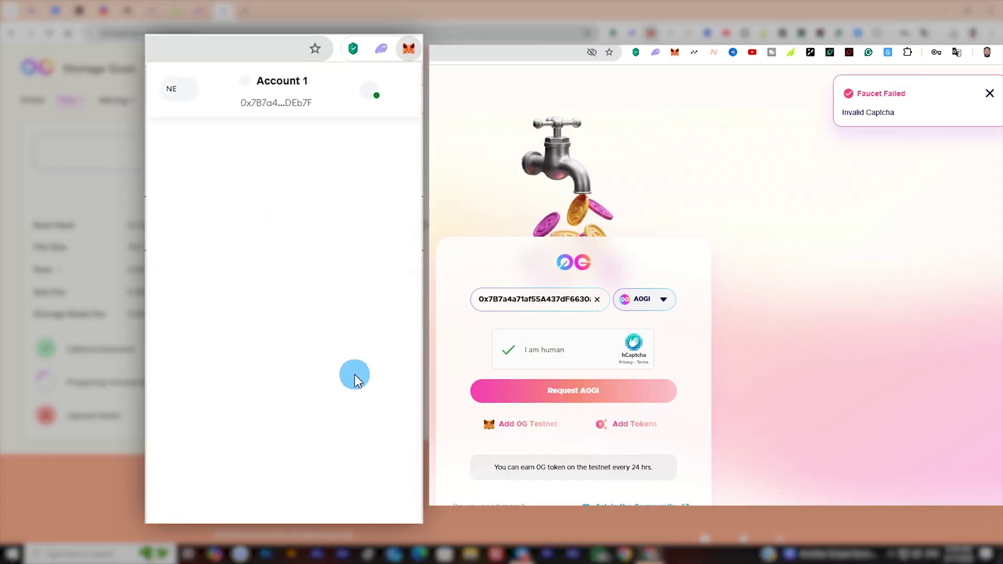
click(195, 349)
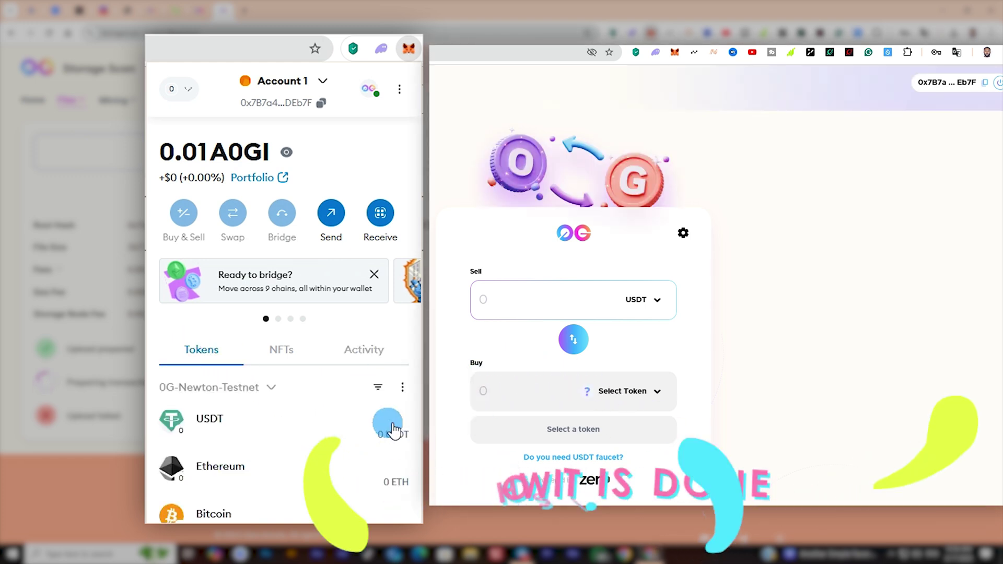
scroll(285, 400, down, 2)
scroll(381, 375, down, 2)
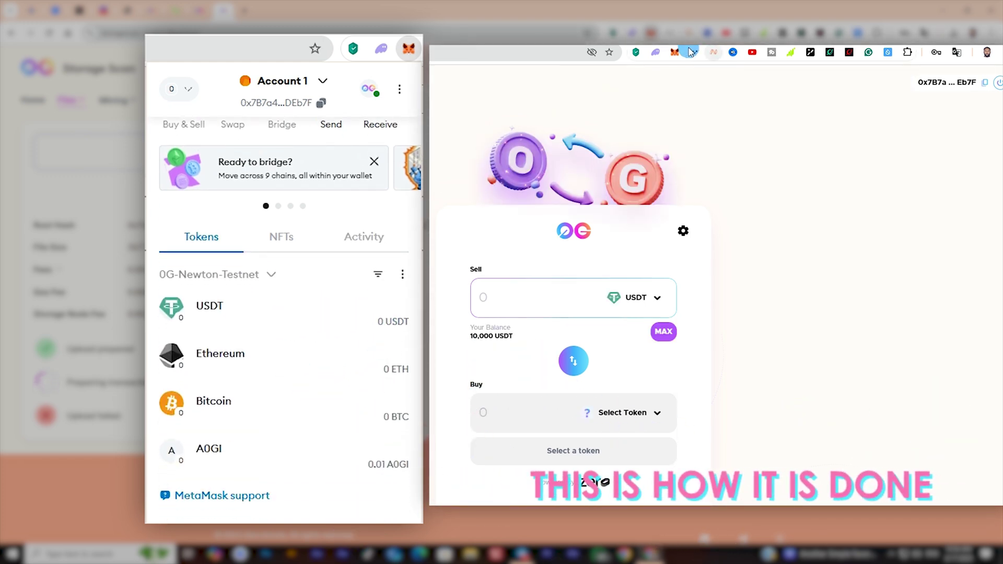
click(675, 53)
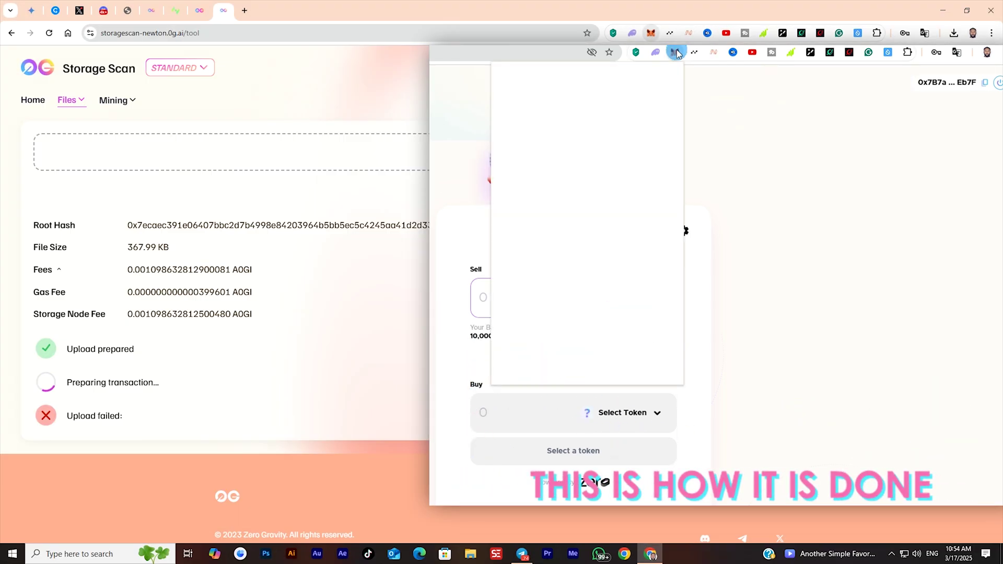
scroll(586, 293, down, 2)
scroll(573, 255, up, 1)
Set up a swap on the Hub selling 100 USDT to buy ETH.
click(572, 360)
click(497, 305)
text(100)
click(622, 412)
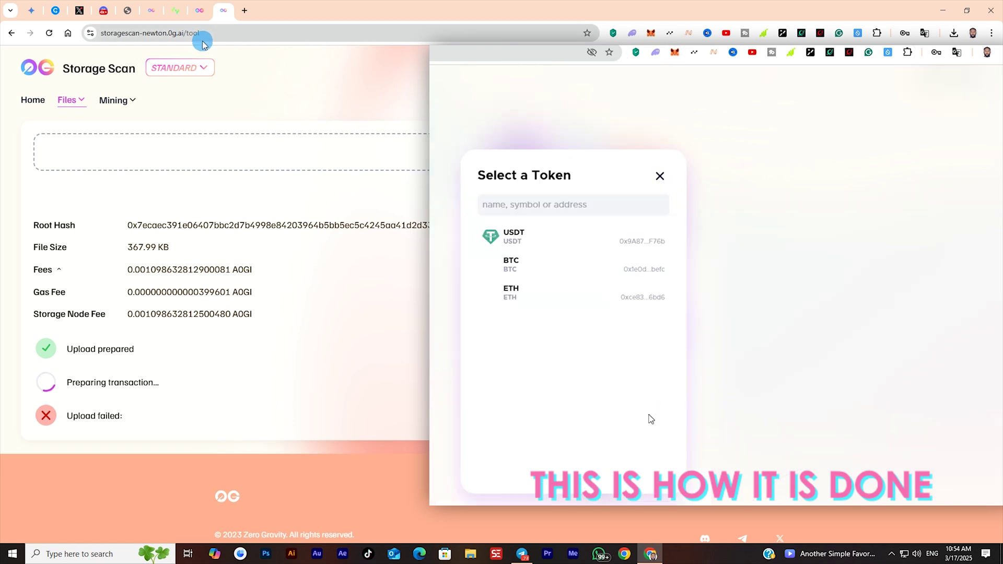
click(504, 297)
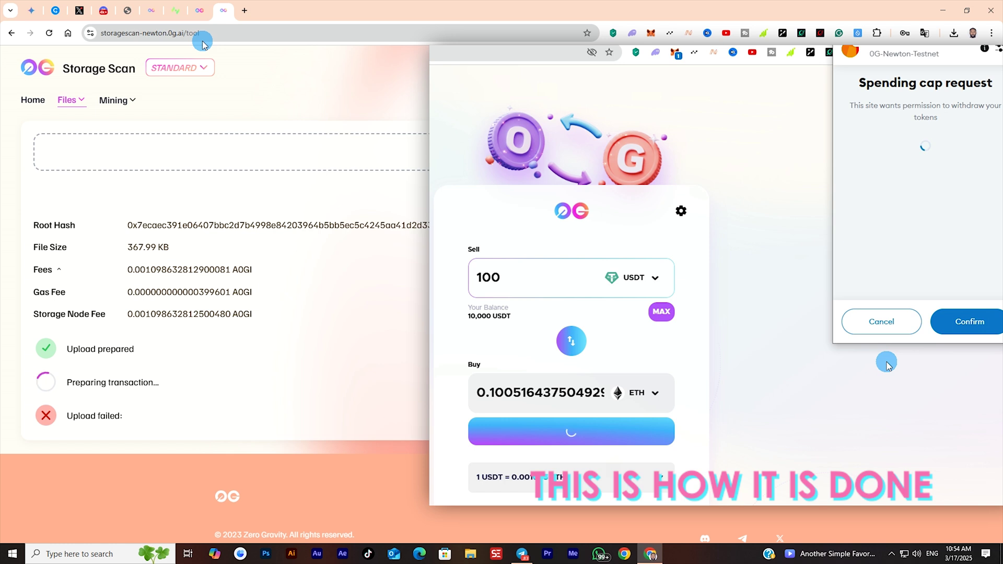
Approve the USDT spending cap in MetaMask and confirm the swap transaction after acknowledging the network fee alert.
click(973, 326)
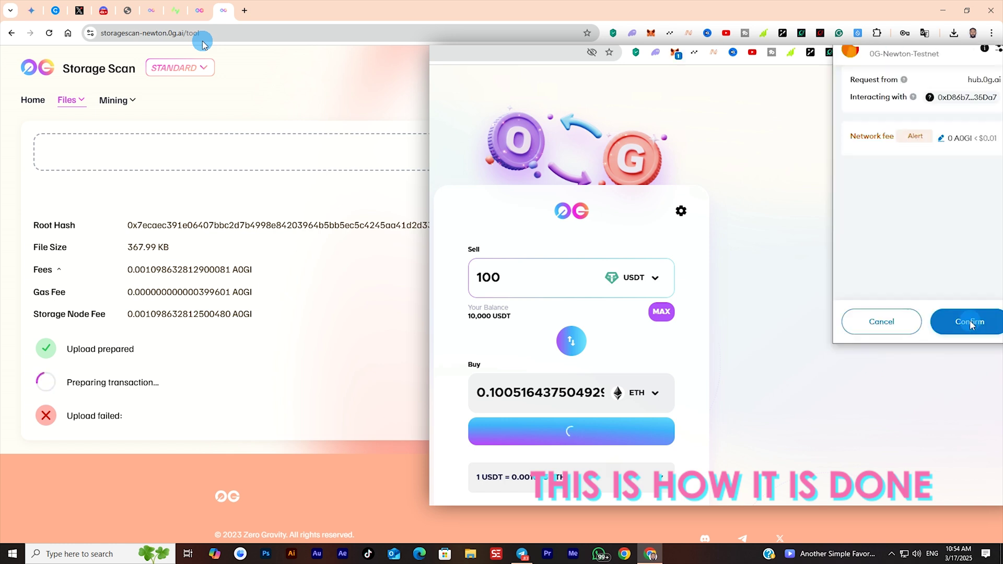
click(913, 136)
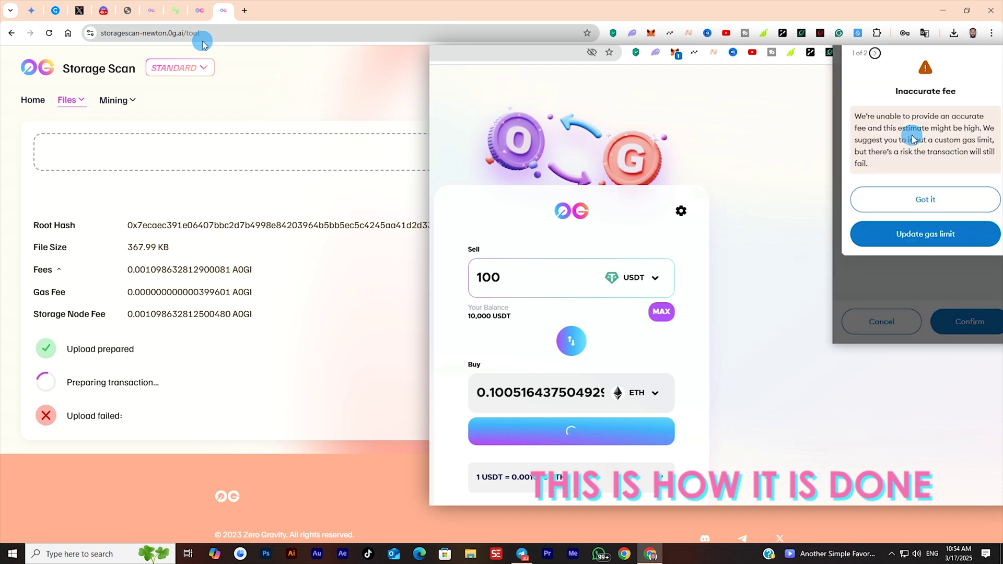
click(919, 207)
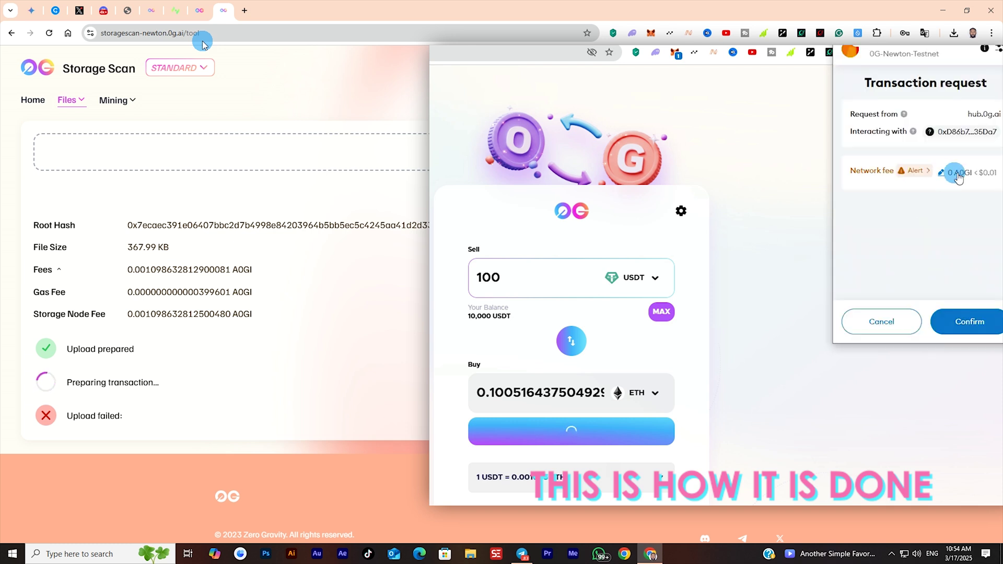
click(967, 321)
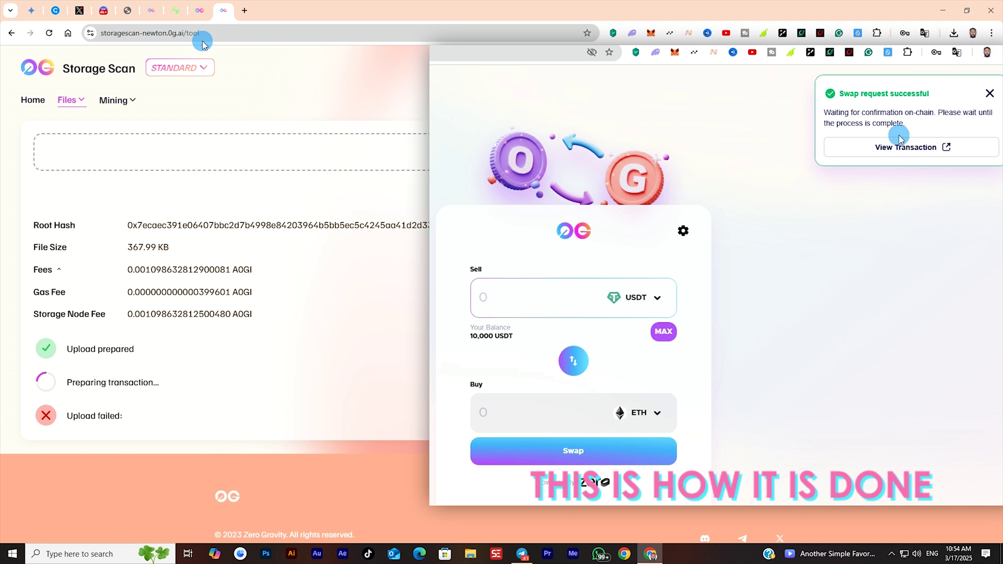
Review the status of the recent transactions in MetaMask's activity list, then close the wallet.
click(675, 53)
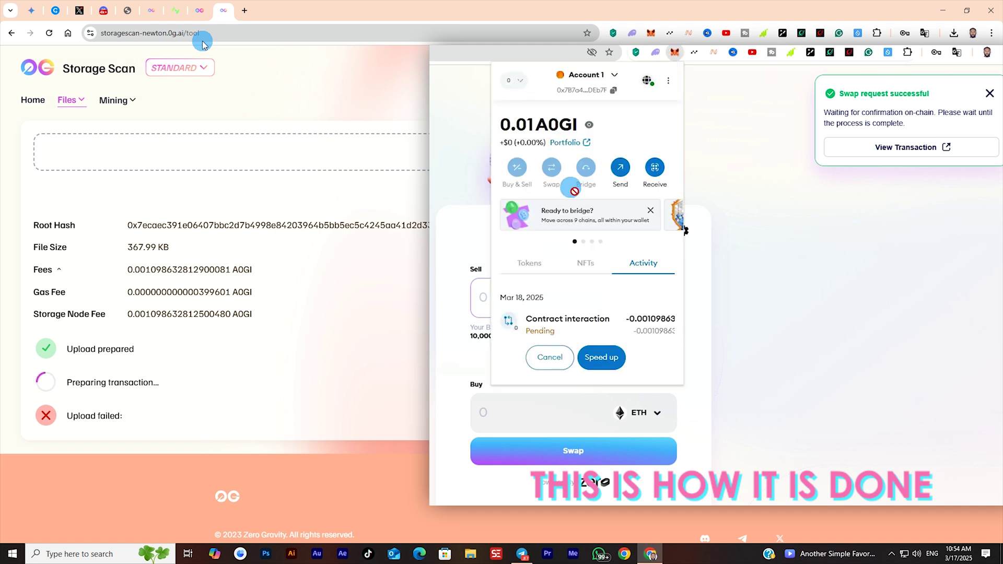
scroll(580, 287, down, 5)
scroll(601, 245, up, 3)
scroll(639, 267, up, 1)
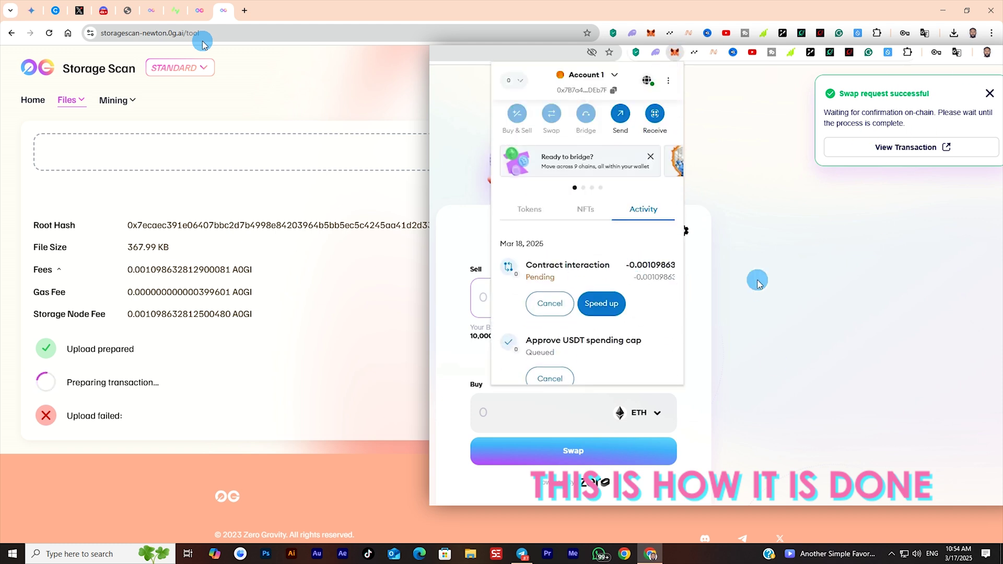
click(757, 280)
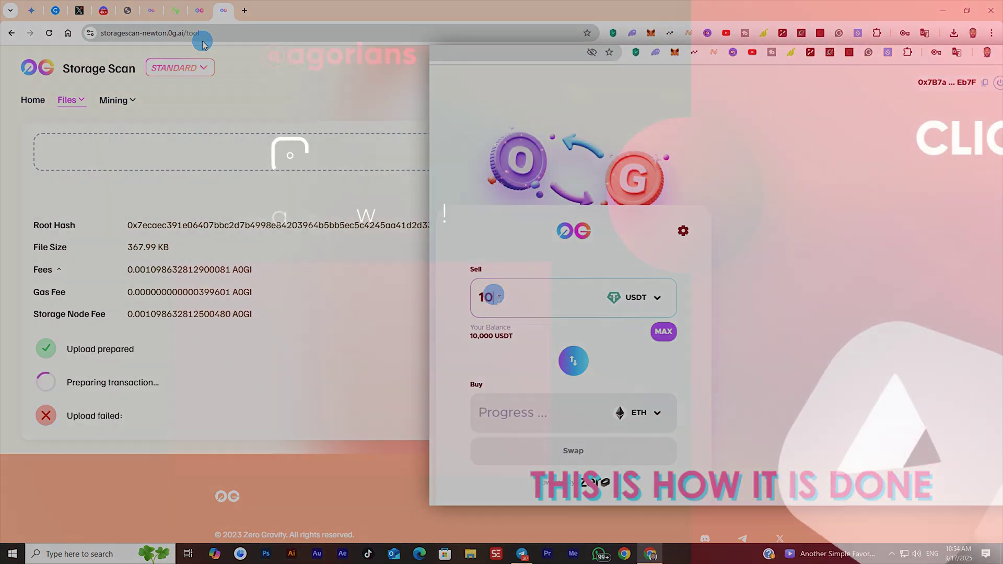